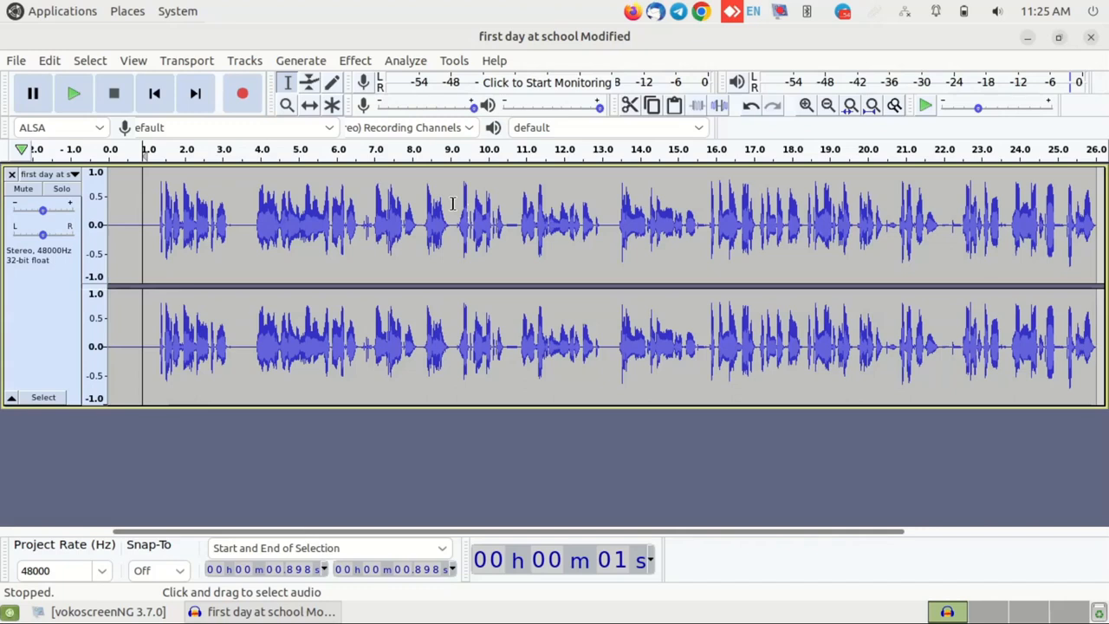
# - Select the audio from about 9.1 to 10.4 s and preview the Amplify effect on it at 8.9 dB
pyautogui.moveTo(455, 206); pyautogui.dragTo(502, 209)
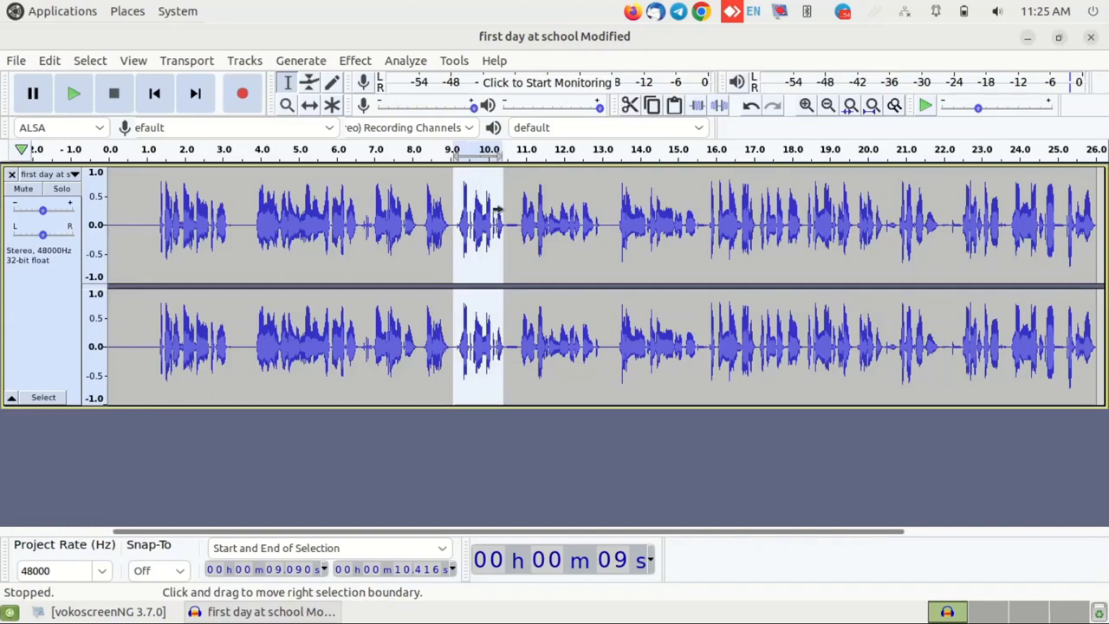
pyautogui.press('space')
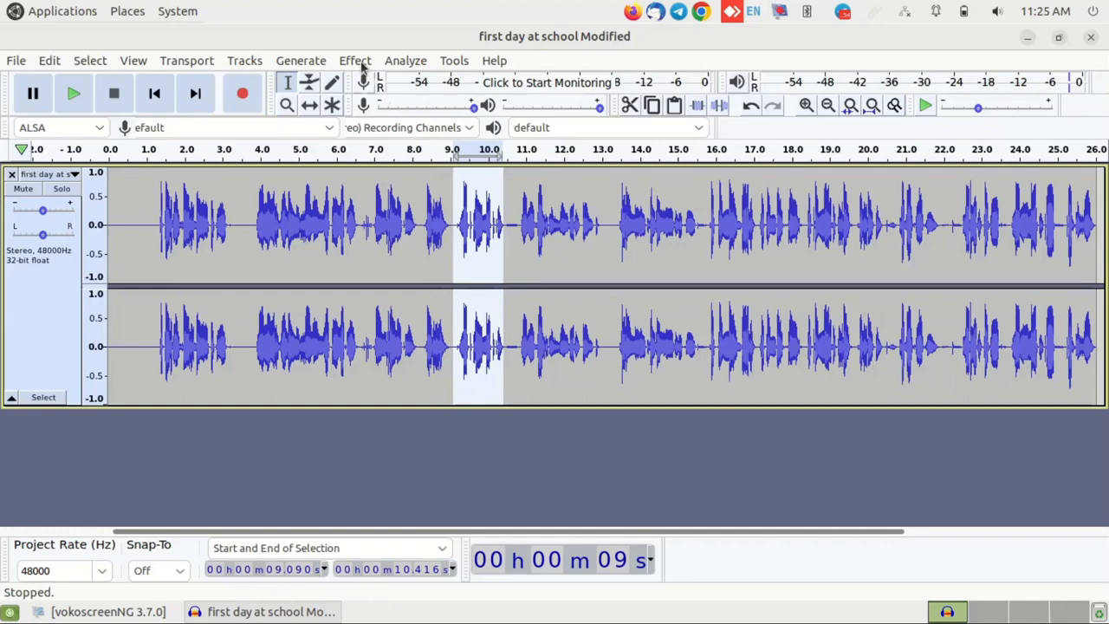
pyautogui.click(355, 61)
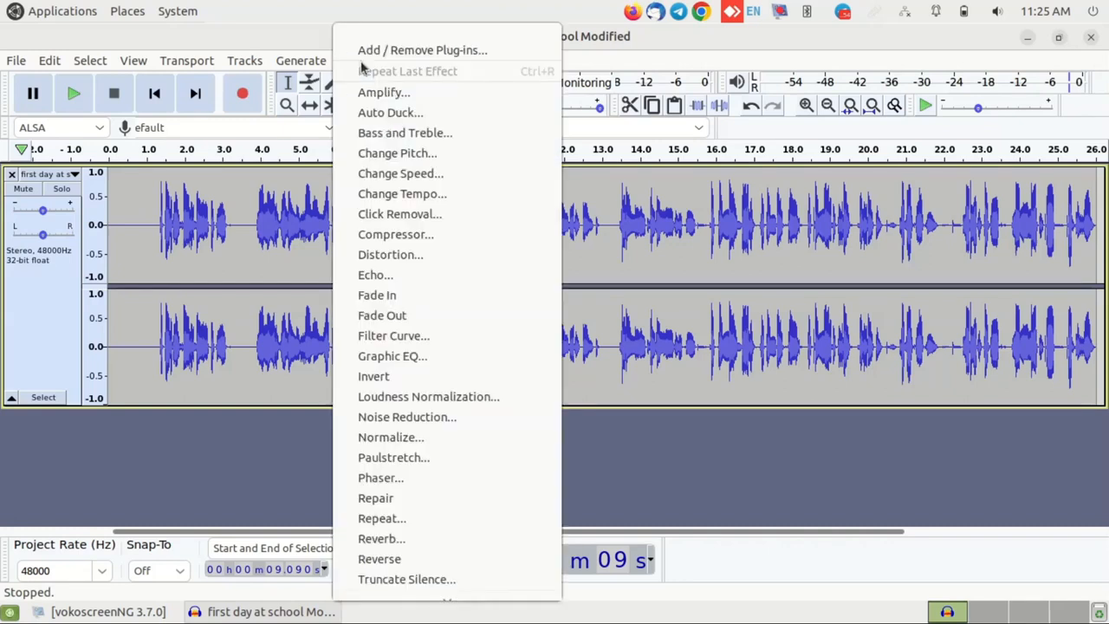
pyautogui.click(449, 93)
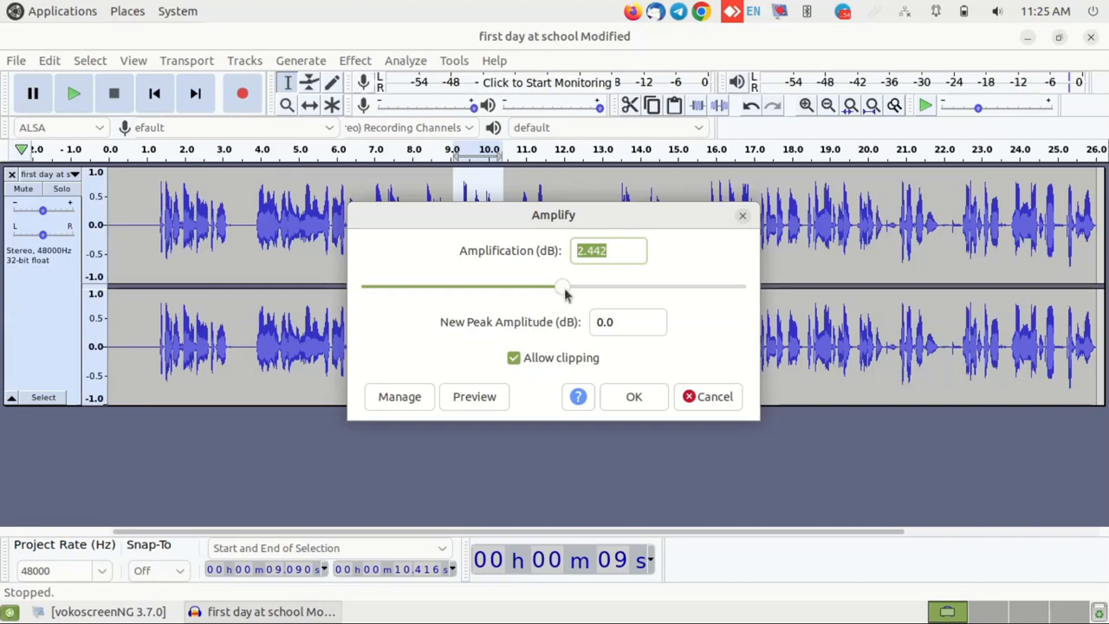
pyautogui.moveTo(564, 290); pyautogui.dragTo(591, 293)
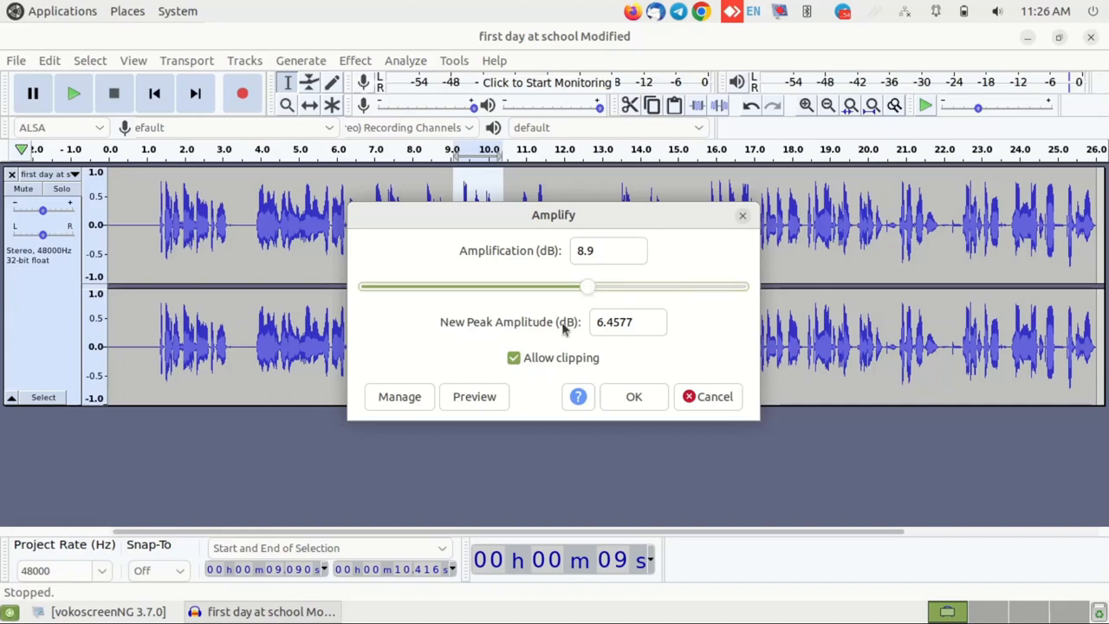
pyautogui.click(484, 400)
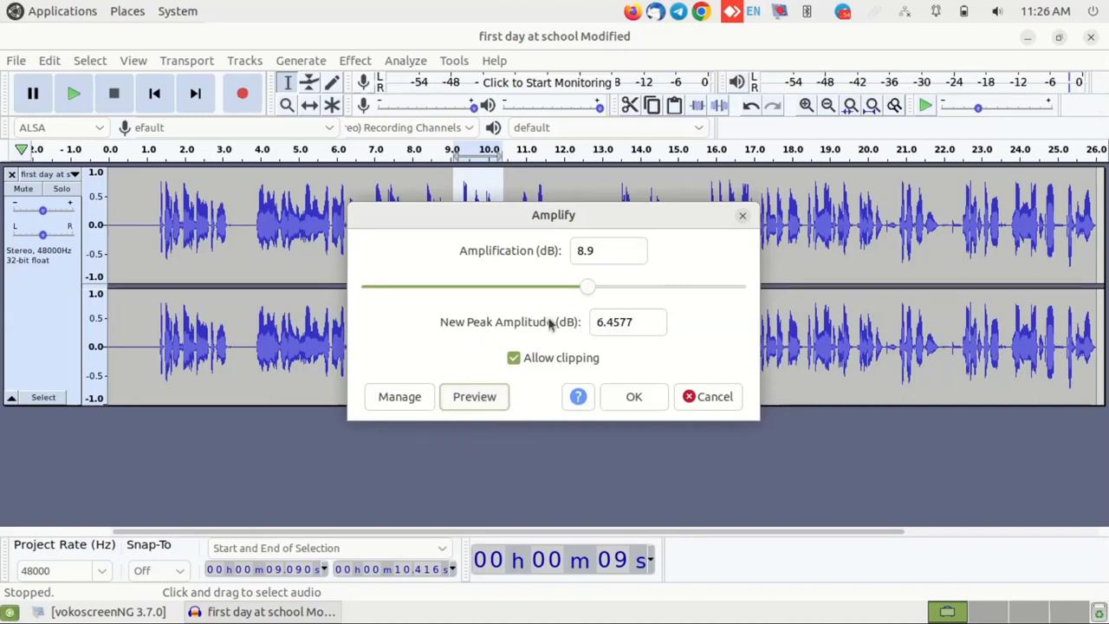
# - Preview the Amplify effect on the selection at -5.1 dB and apply it at 4.3 dB
pyautogui.moveTo(586, 291); pyautogui.dragTo(533, 290)
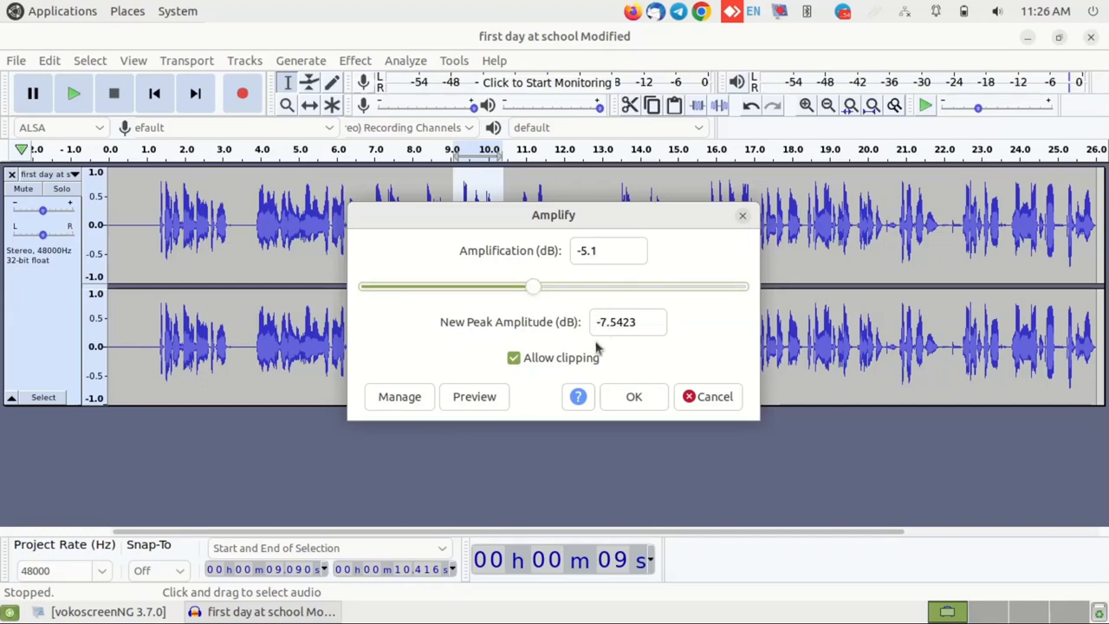
pyautogui.click(481, 399)
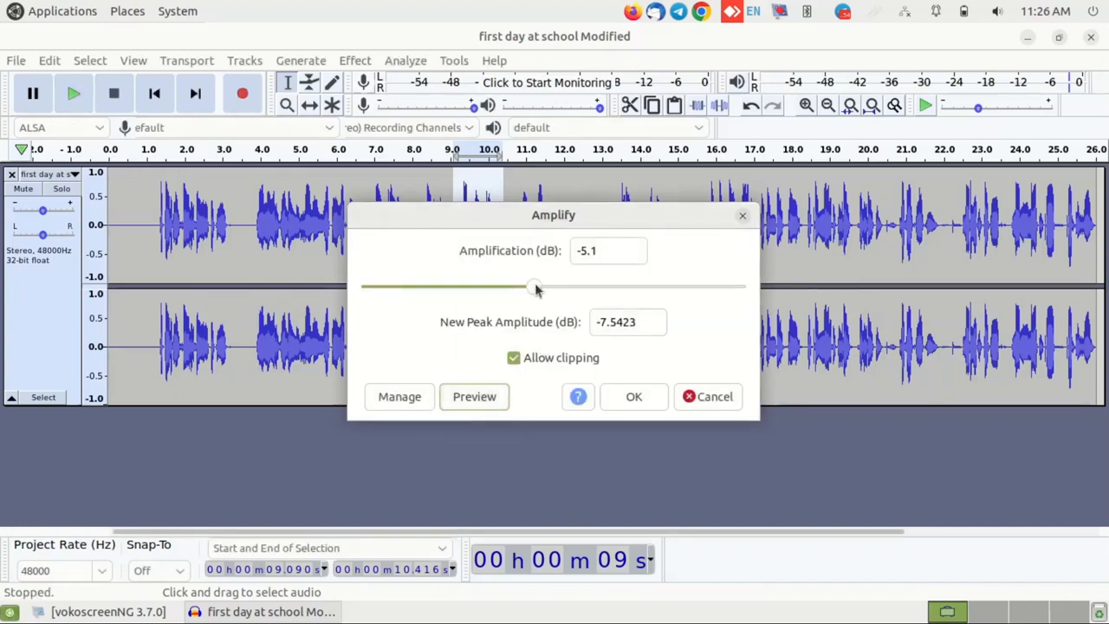
pyautogui.moveTo(534, 290); pyautogui.dragTo(572, 290)
pyautogui.click(632, 396)
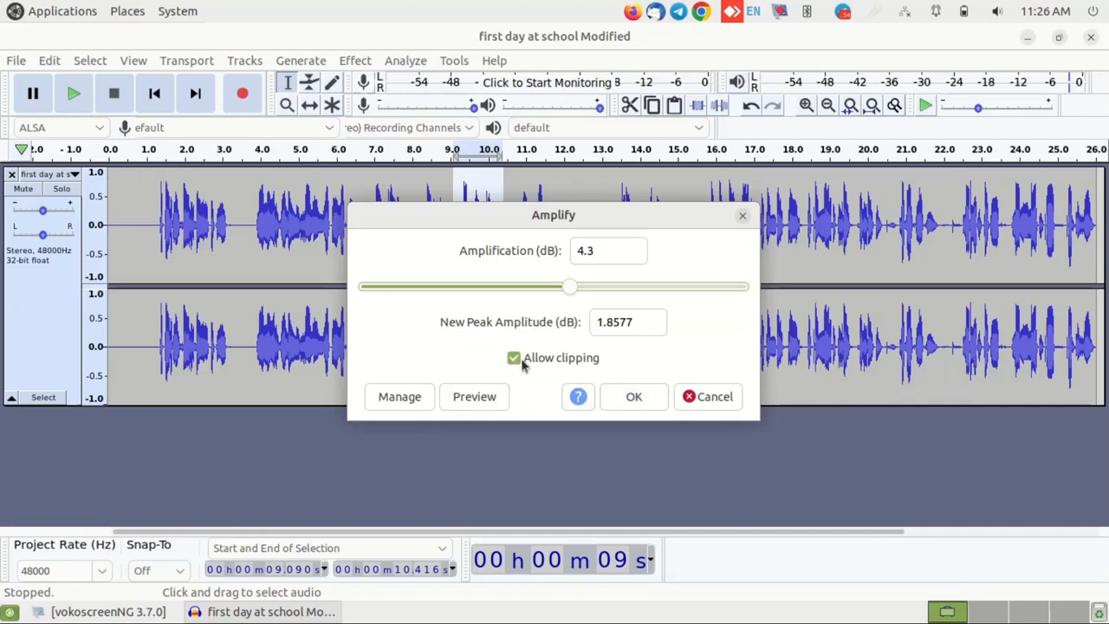
pyautogui.click(633, 398)
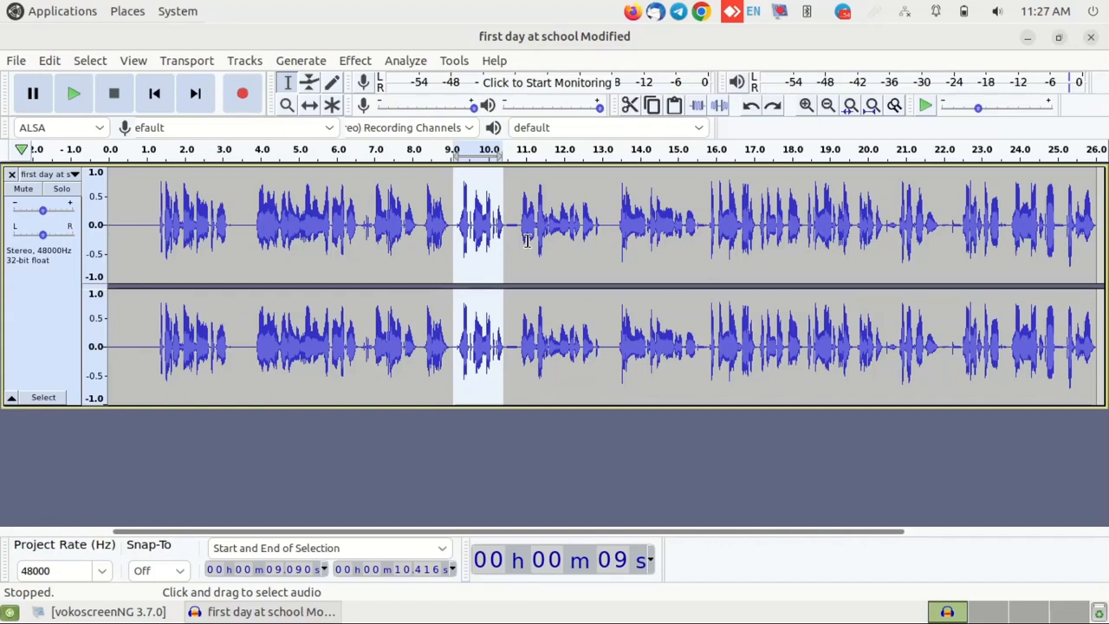
# - Amplify the whole track by 7.9 dB with clipping allowed, and undo the amplification
pyautogui.doubleClick(614, 237)
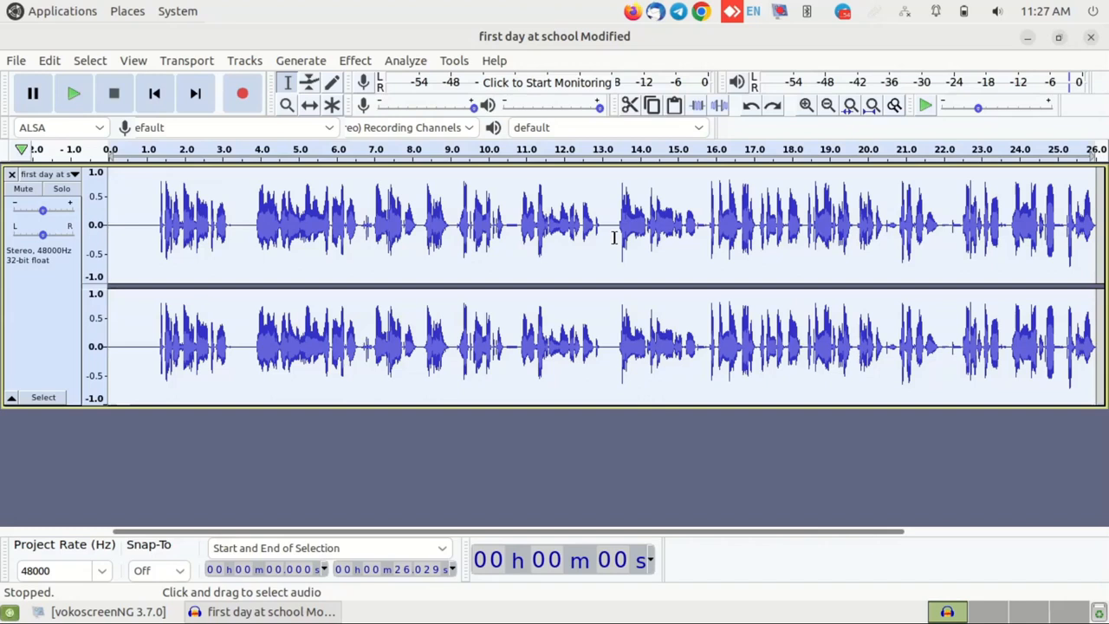
pyautogui.click(362, 61)
pyautogui.click(437, 96)
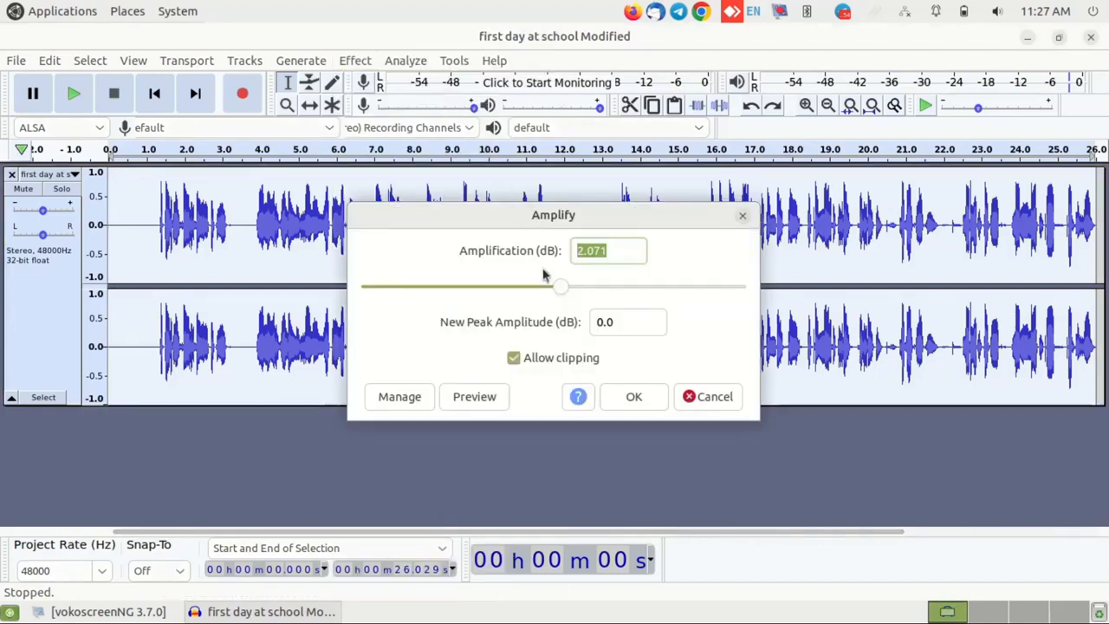
pyautogui.moveTo(559, 287); pyautogui.dragTo(584, 289)
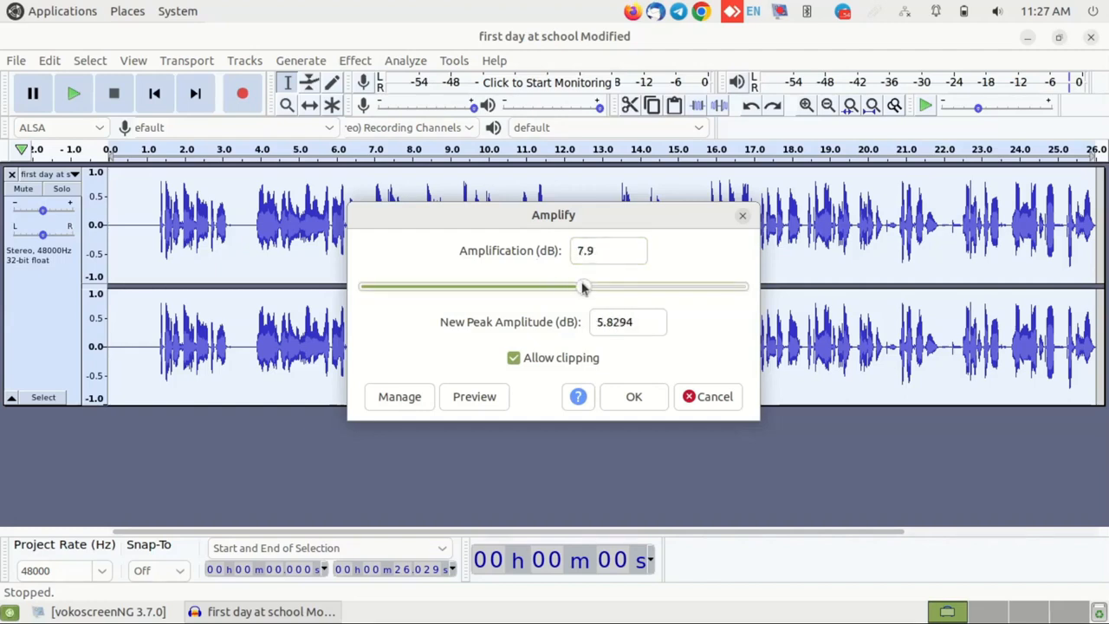
pyautogui.click(633, 396)
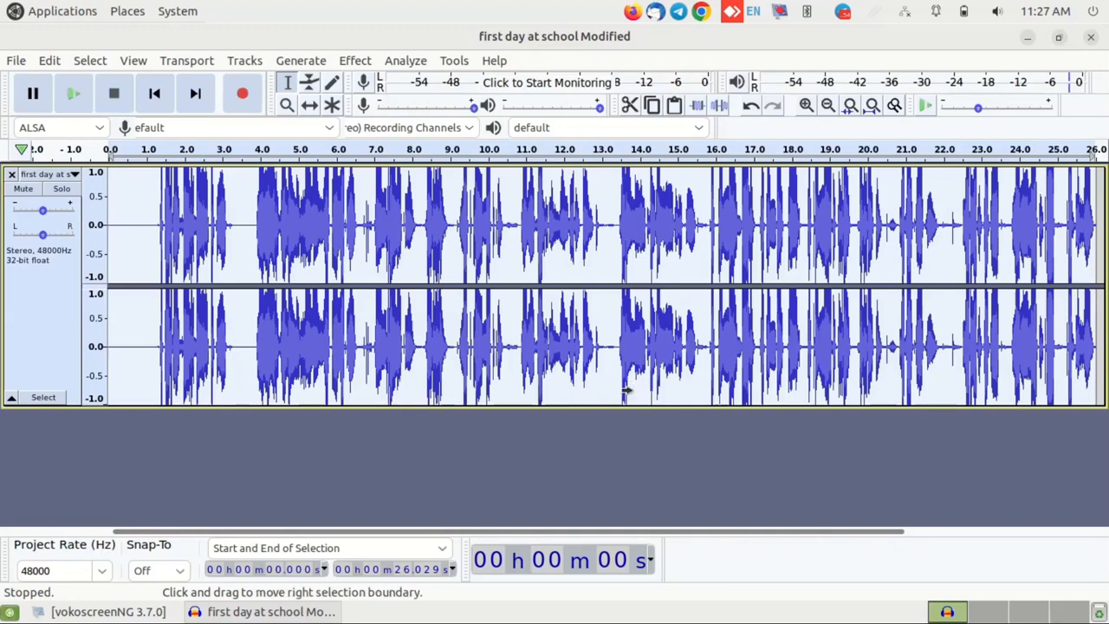
pyautogui.hotkey('ctrl', 'z')
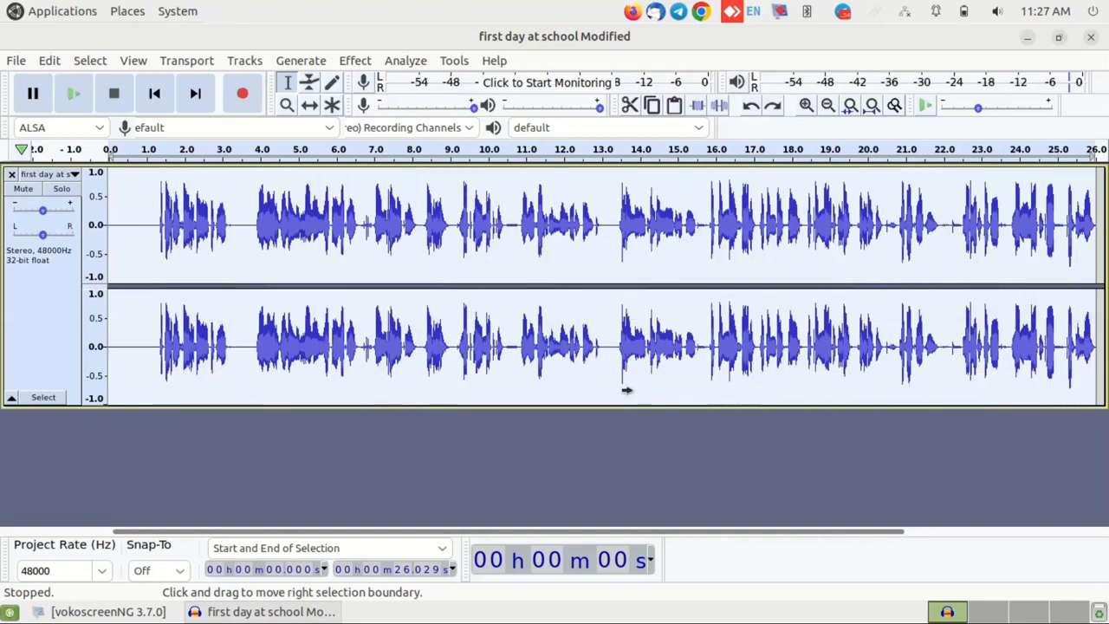
pyautogui.click(524, 242)
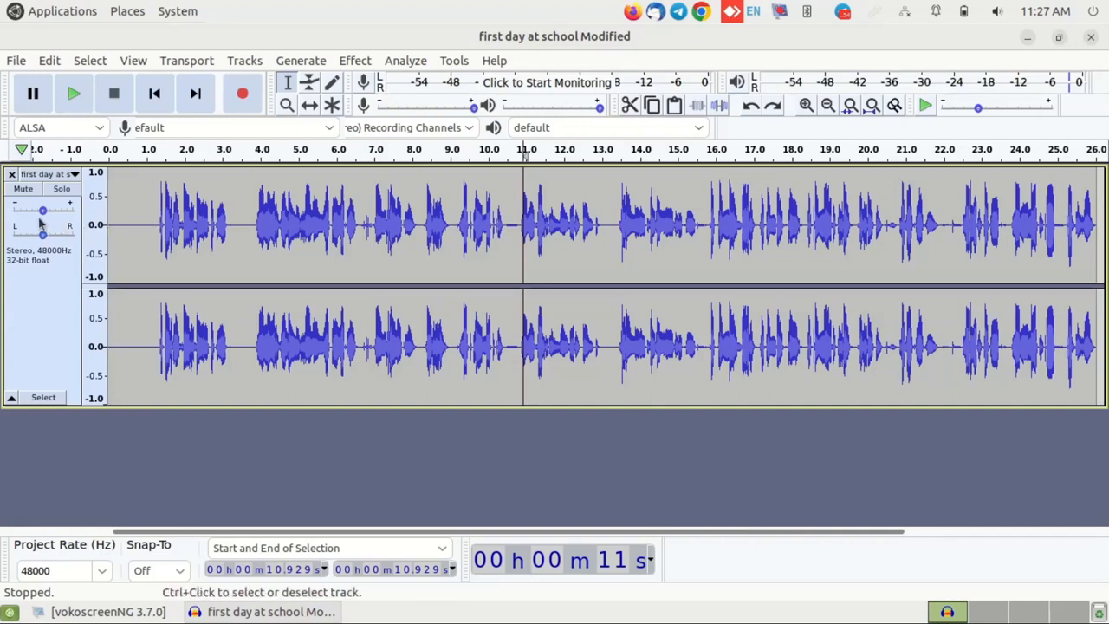
# - Play the opening phrase of the track from about 1.1 s at its current gain
pyautogui.moveTo(16, 208)
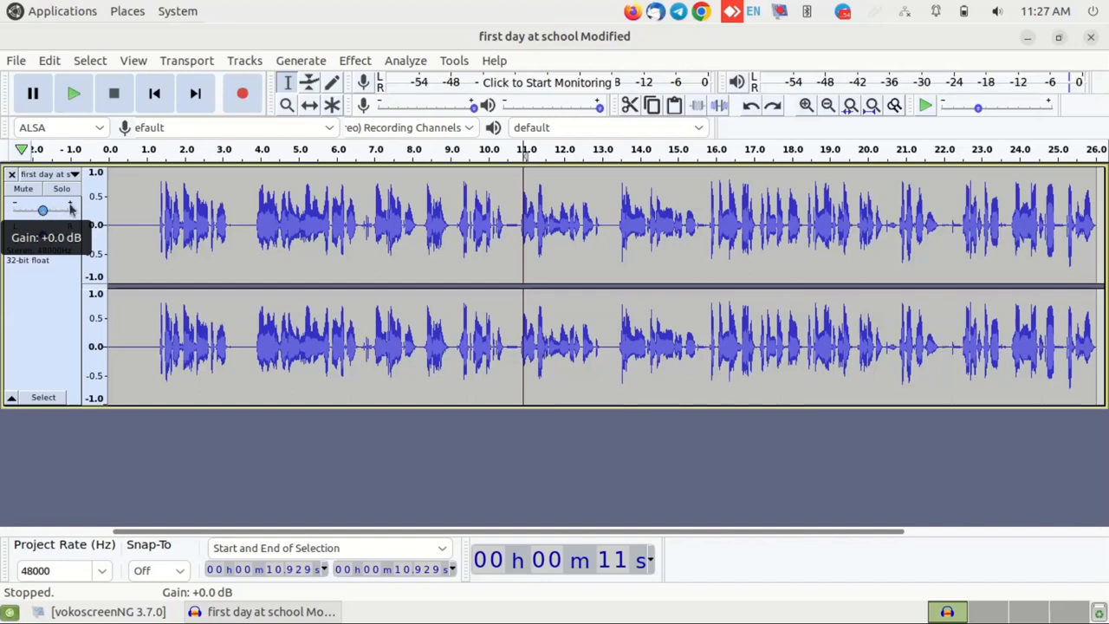
pyautogui.click(149, 211)
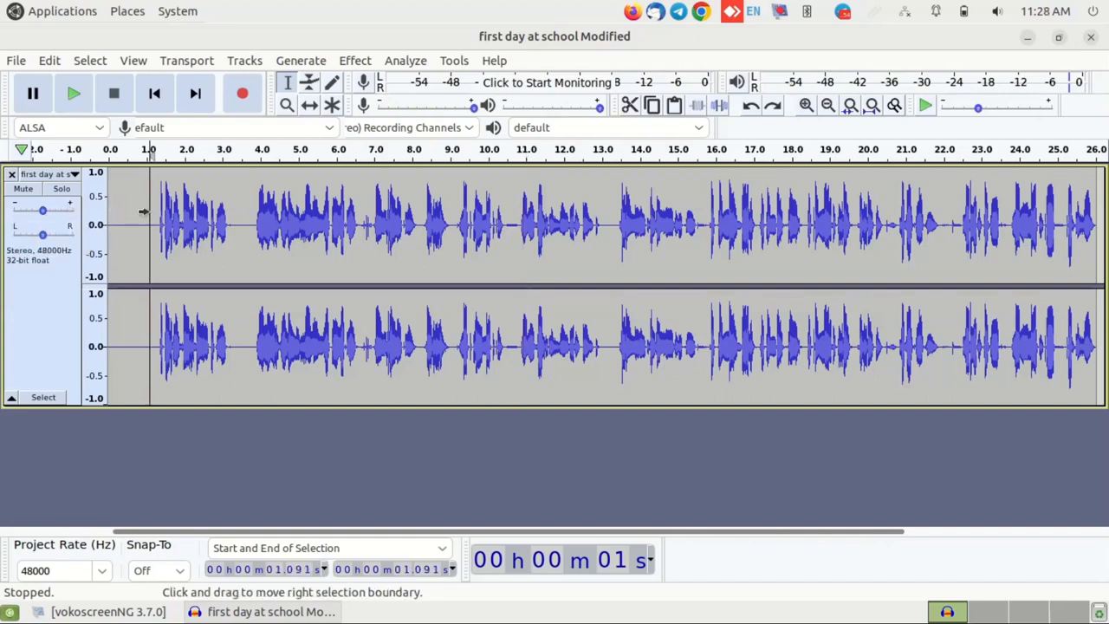
pyautogui.press('space')
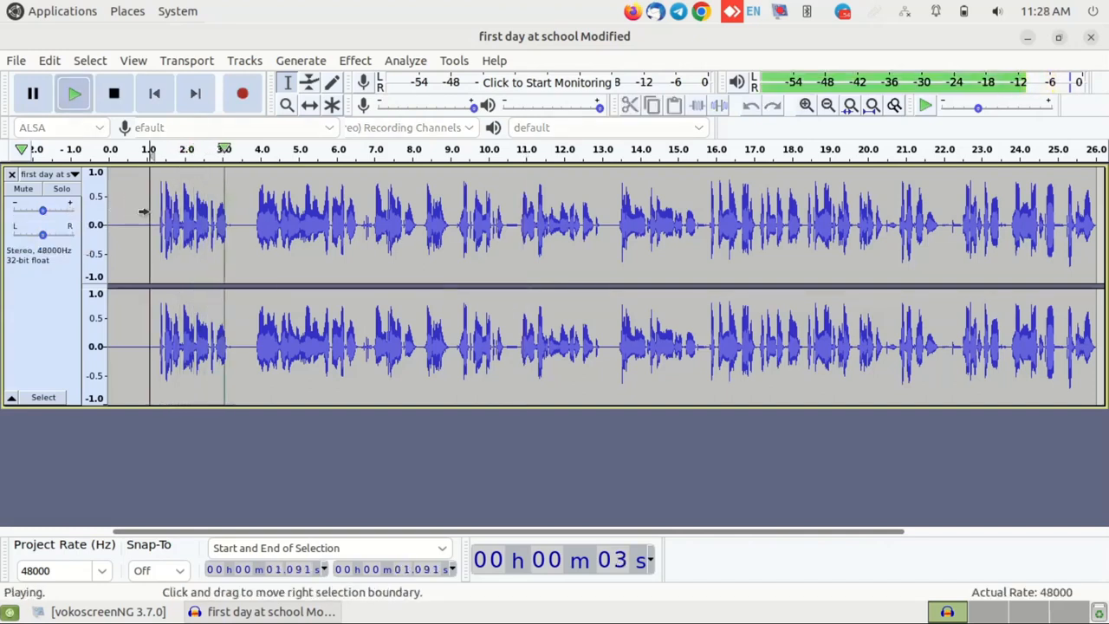
pyautogui.press('space')
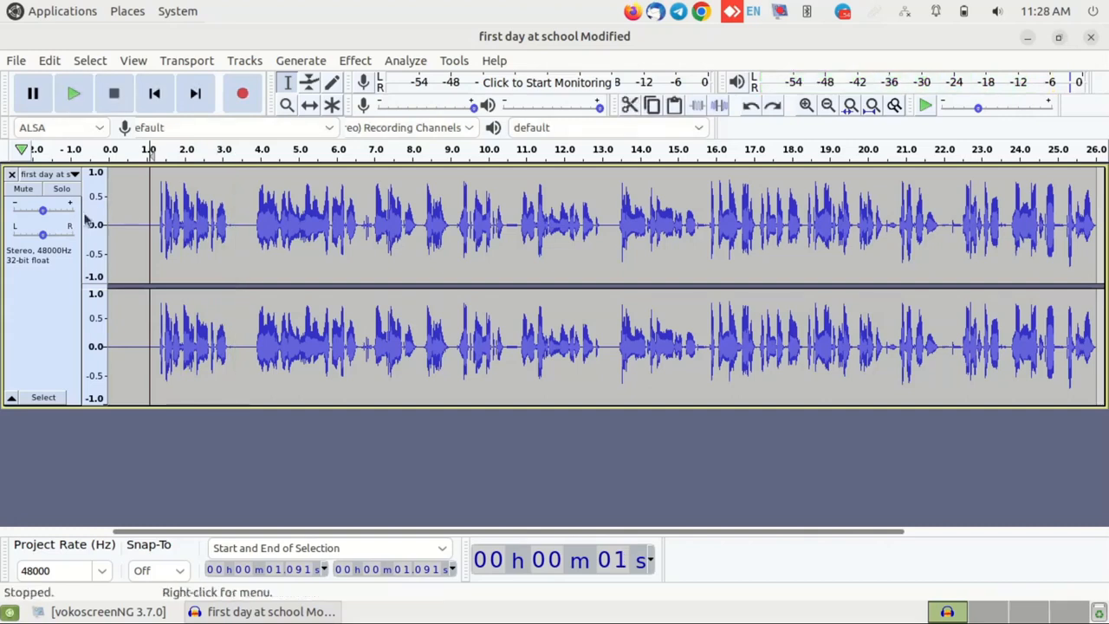
# - Raise the track's gain slightly and play its opening phrase from about 1 s
pyautogui.moveTo(43, 212); pyautogui.dragTo(51, 214)
pyautogui.click(144, 204)
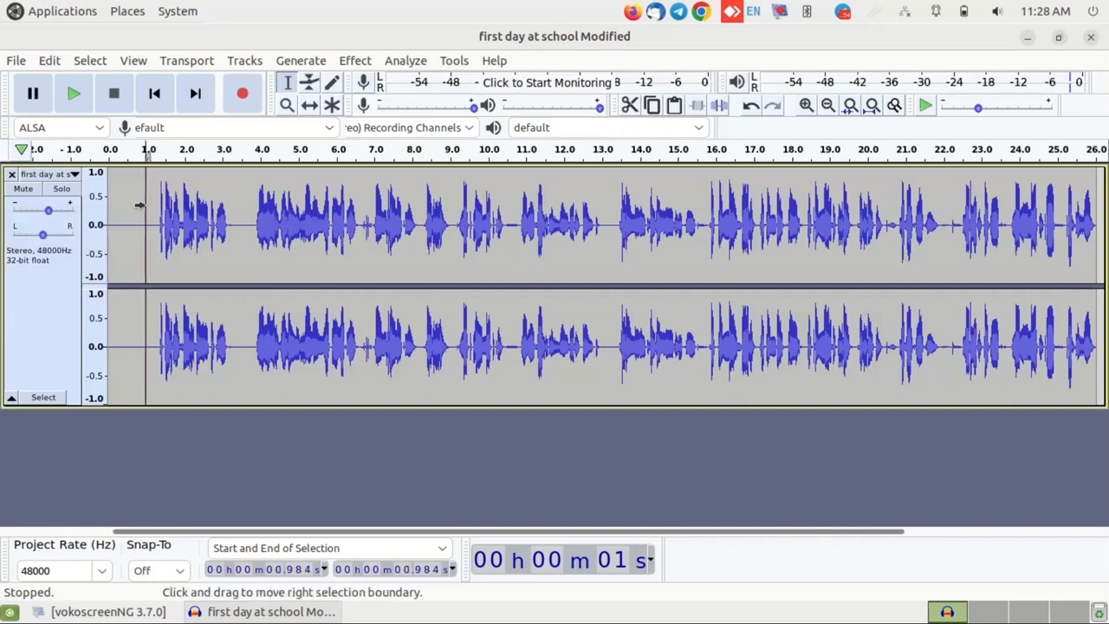
pyautogui.press('space')
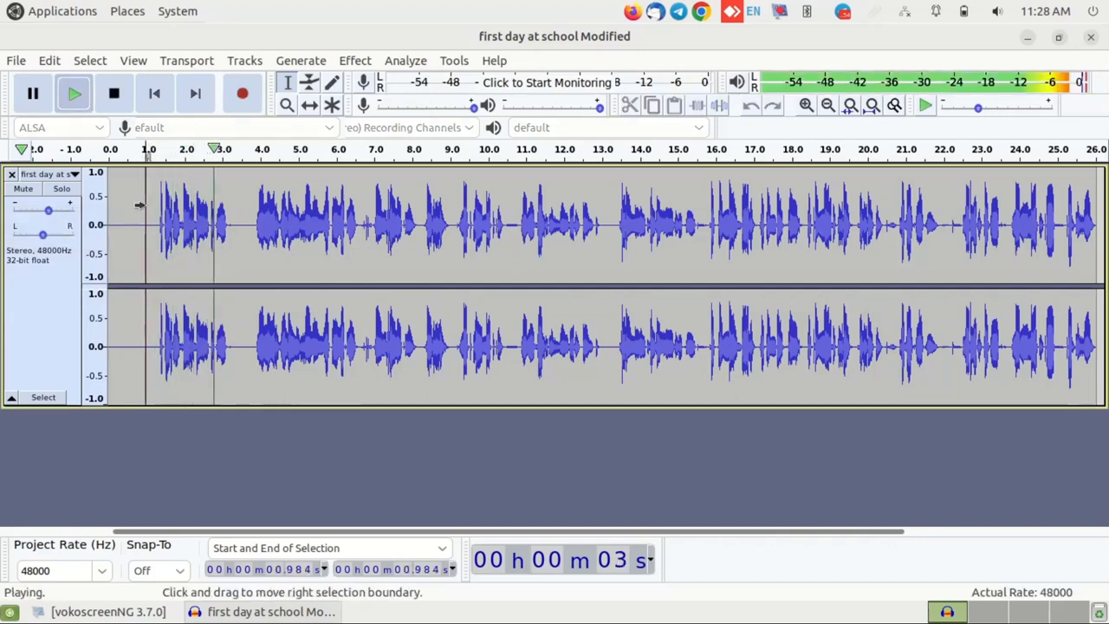
pyautogui.press('space')
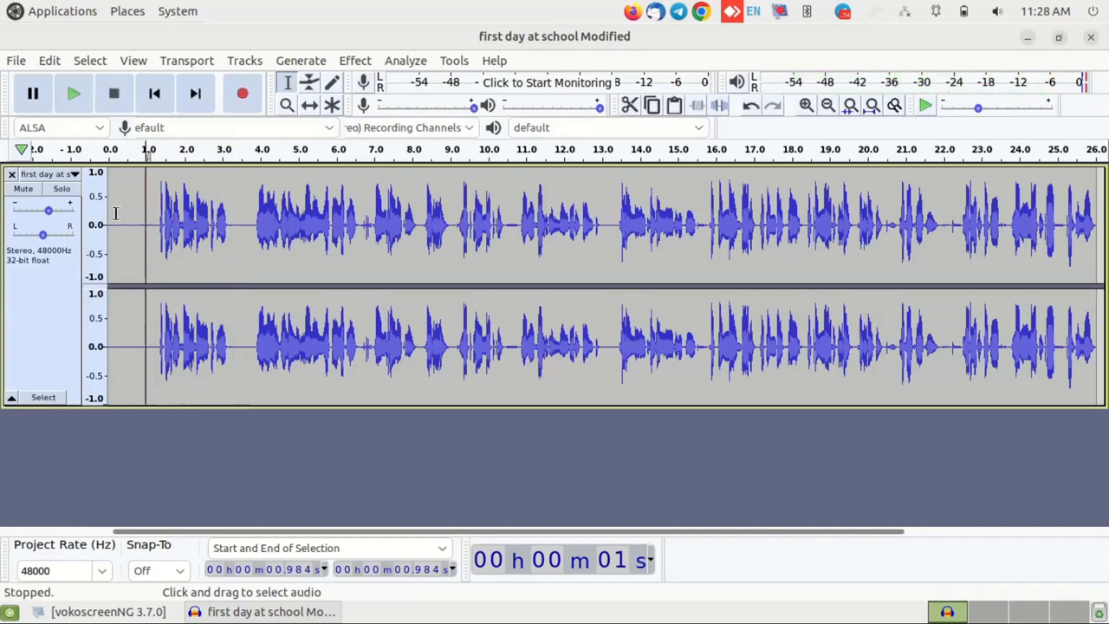
# - Lower the track's gain below its default level and play the opening phrase from about 1 s
pyautogui.moveTo(50, 215)
pyautogui.moveTo(50, 215); pyautogui.dragTo(25, 219)
pyautogui.click(148, 196)
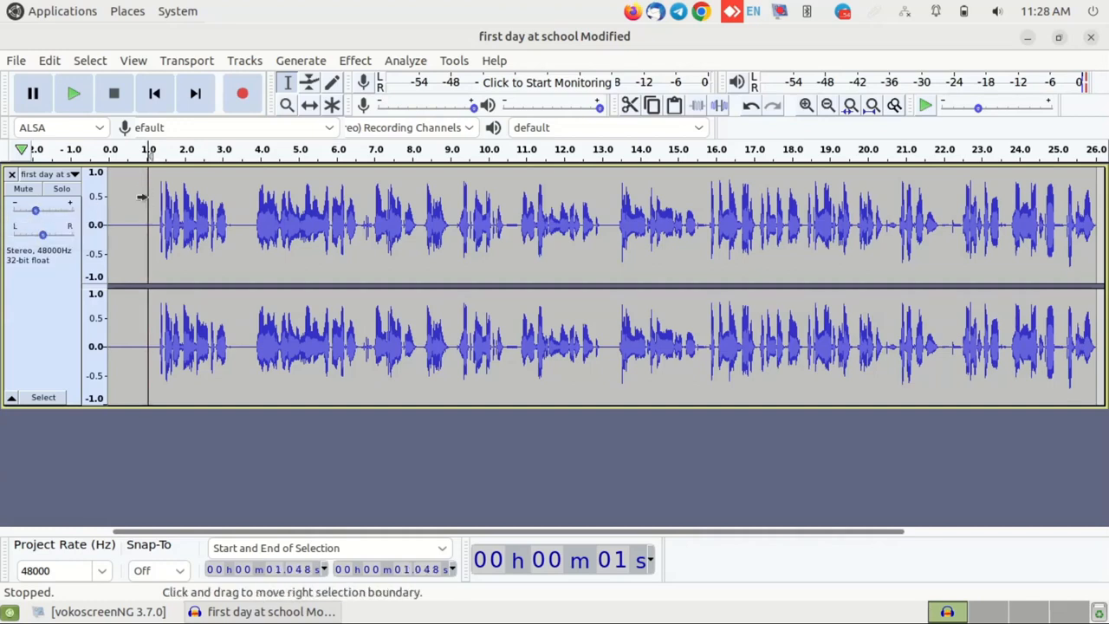
pyautogui.press('space')
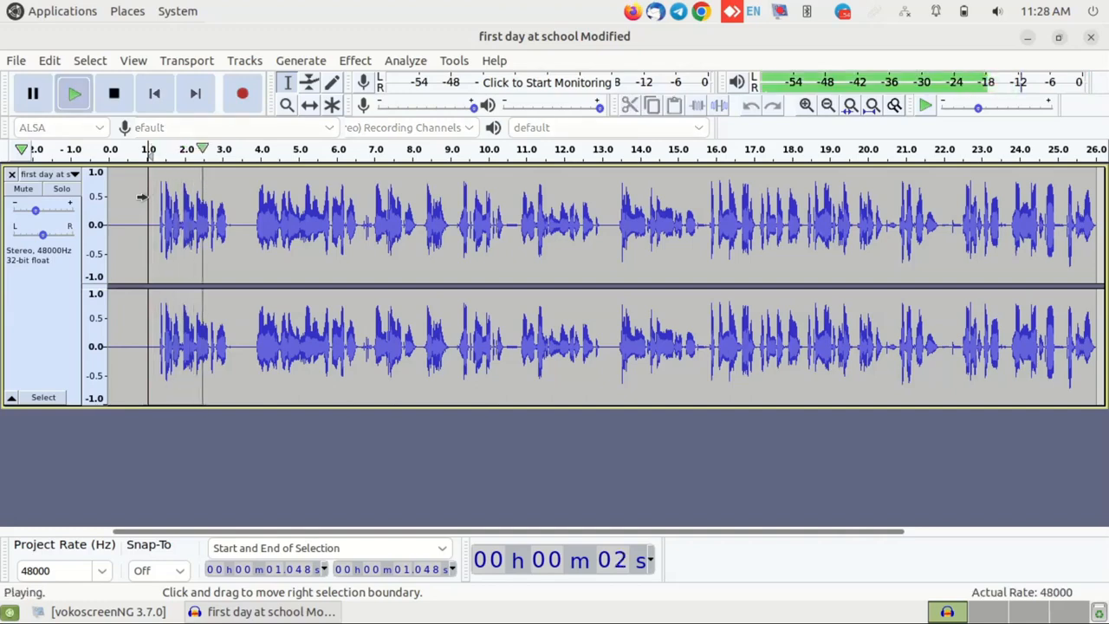
pyautogui.press('space')
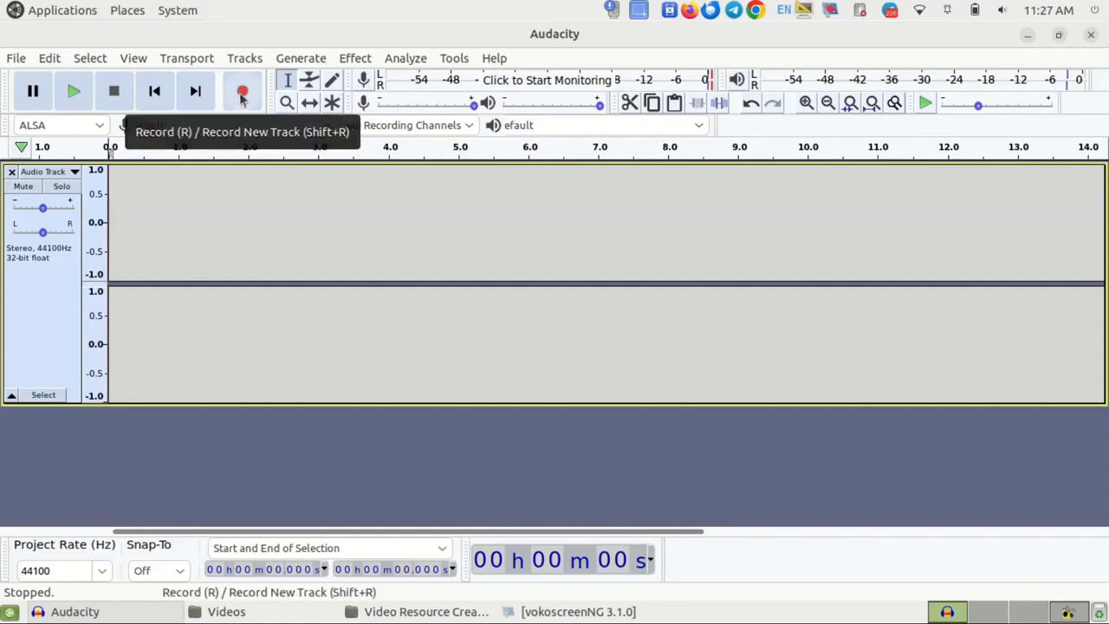
# - Record about 23 seconds of audio into the empty stereo track of the other project
pyautogui.click(241, 97)
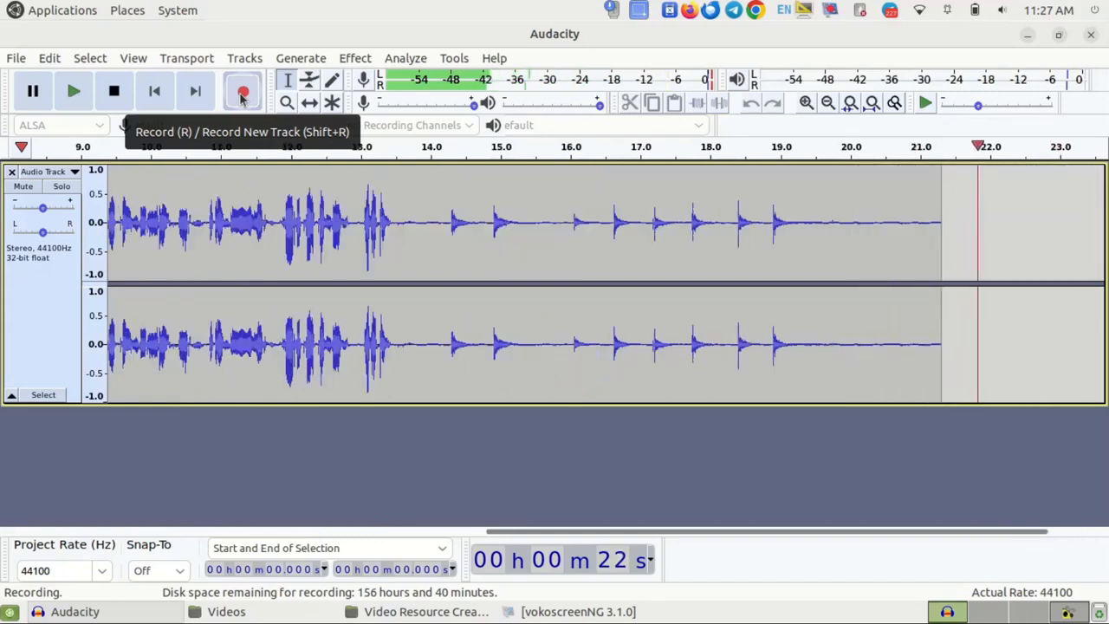
pyautogui.click(119, 98)
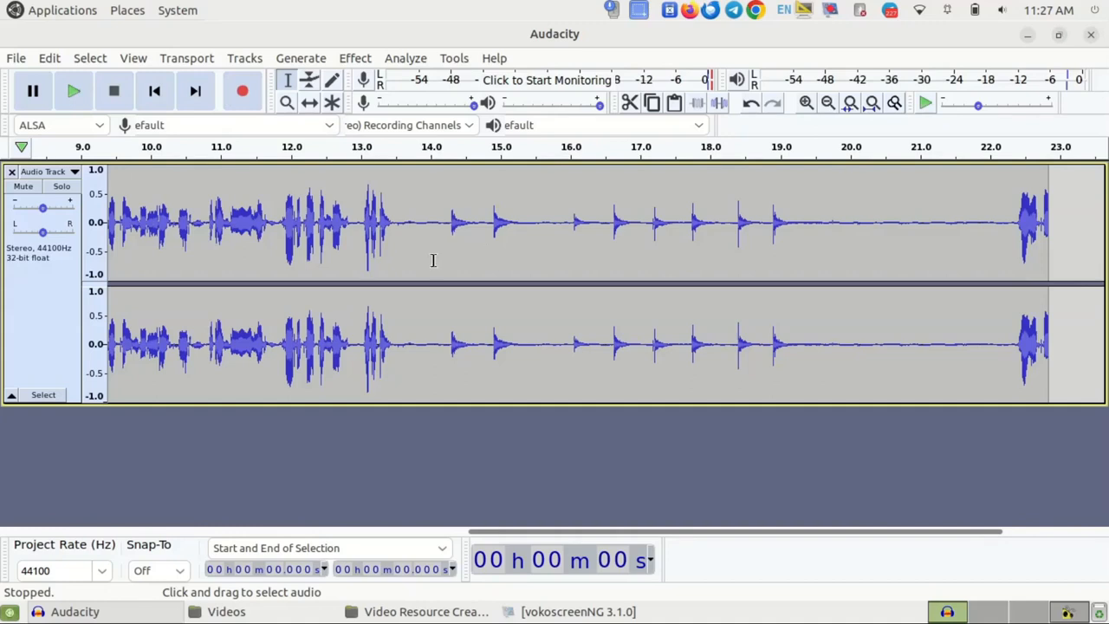
# - Examine the short noise bursts from about 14.0 to 19.4 s and the background noise from about 19.6 to 21.7 s
pyautogui.moveTo(431, 216); pyautogui.dragTo(807, 226)
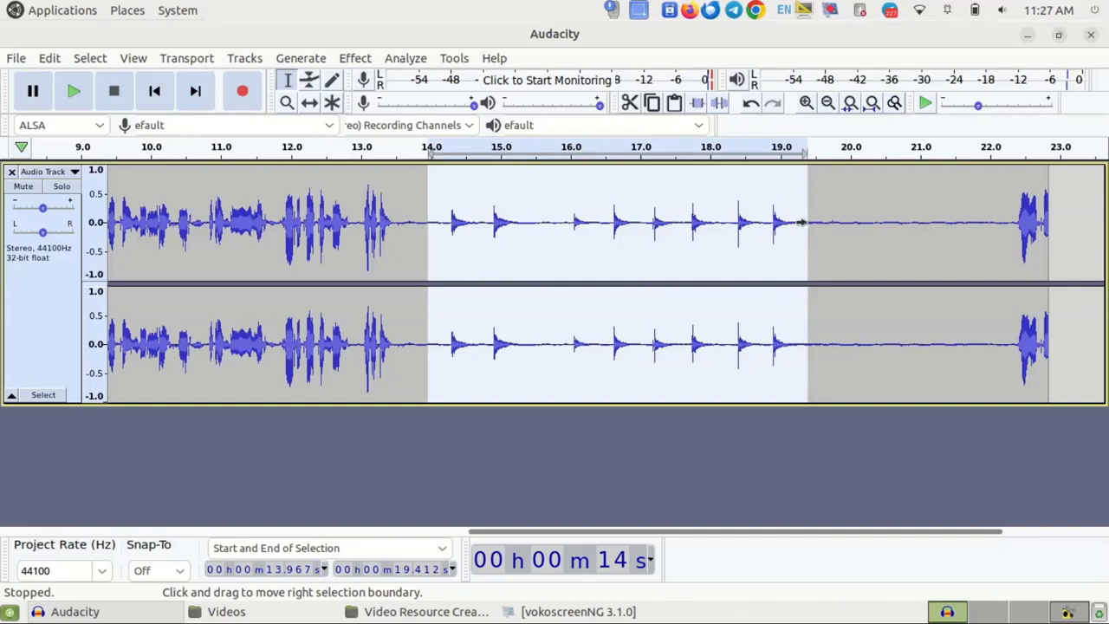
pyautogui.click(821, 222)
pyautogui.moveTo(820, 222); pyautogui.dragTo(969, 227)
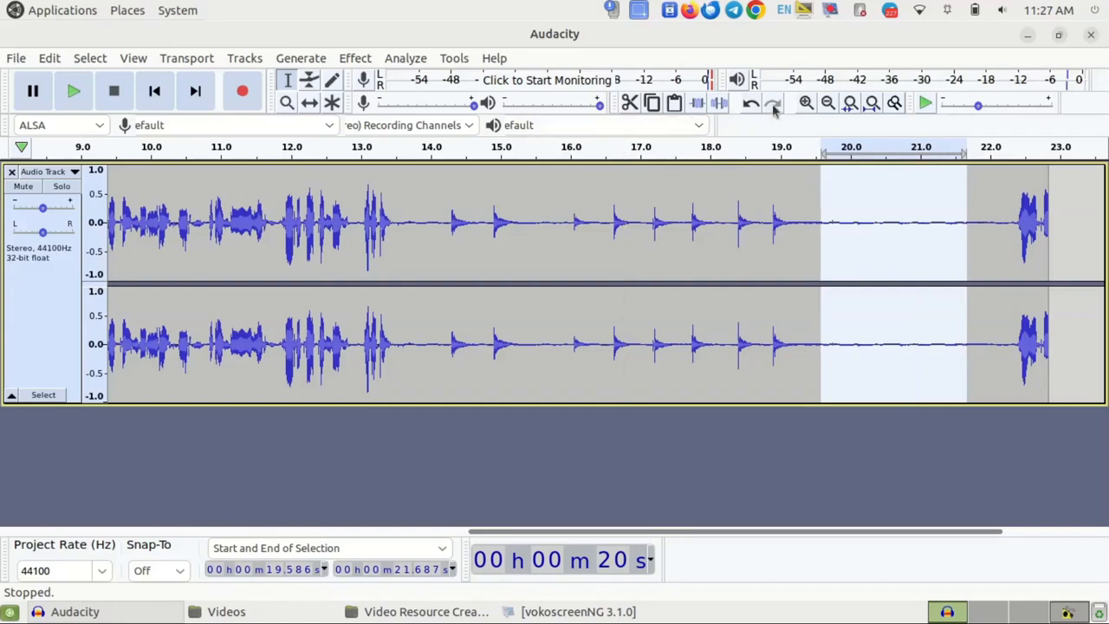
pyautogui.click(806, 103)
pyautogui.click(806, 102)
pyautogui.click(806, 103)
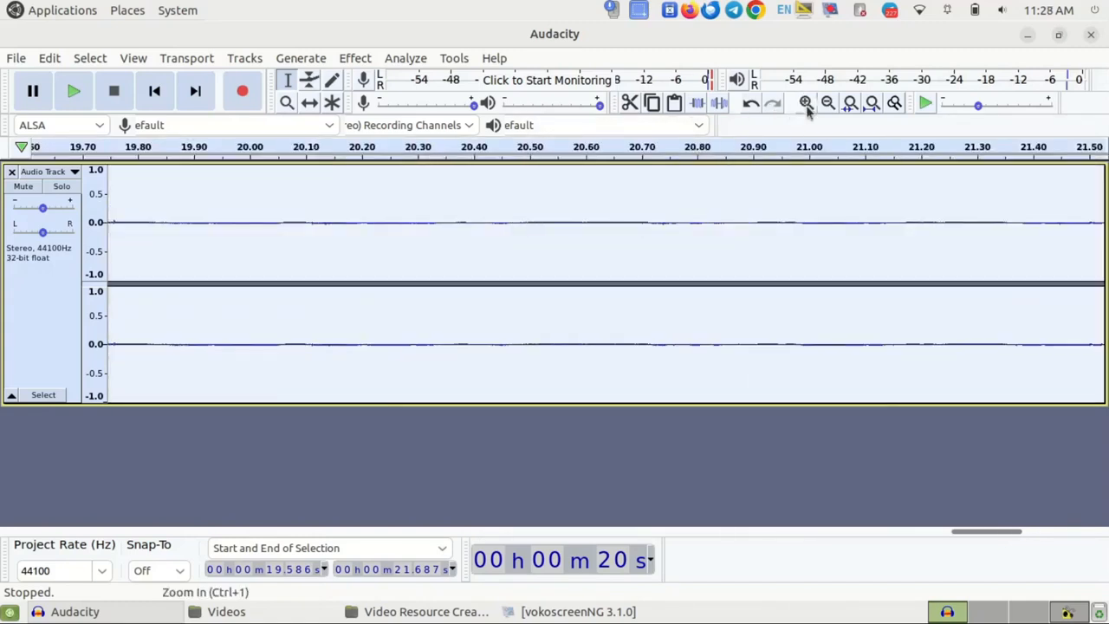
pyautogui.click(828, 102)
pyautogui.click(828, 102)
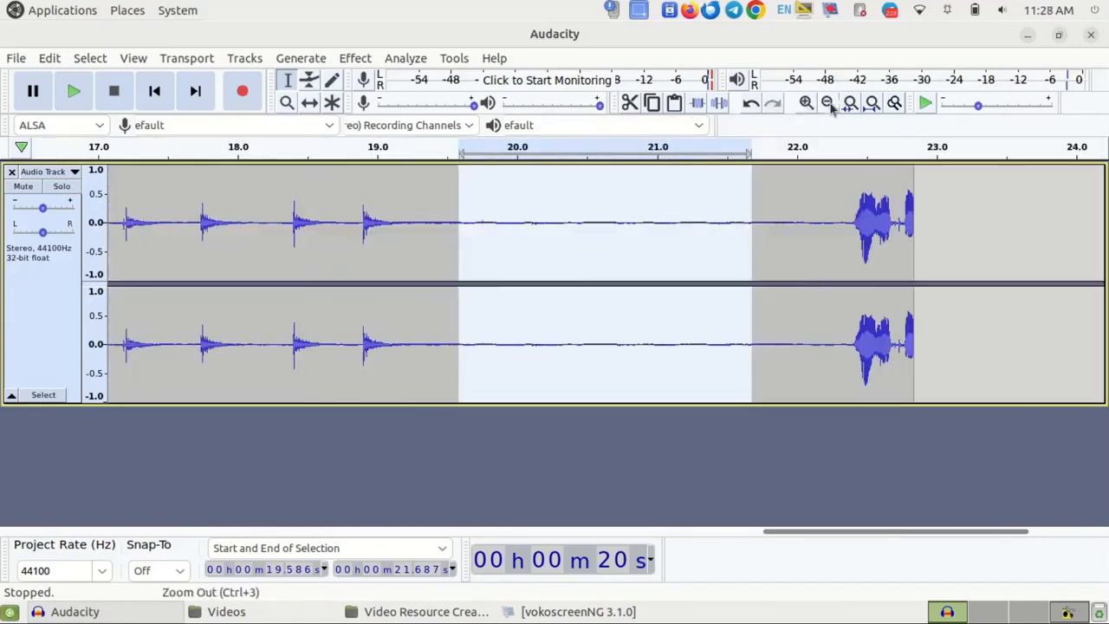
pyautogui.click(828, 103)
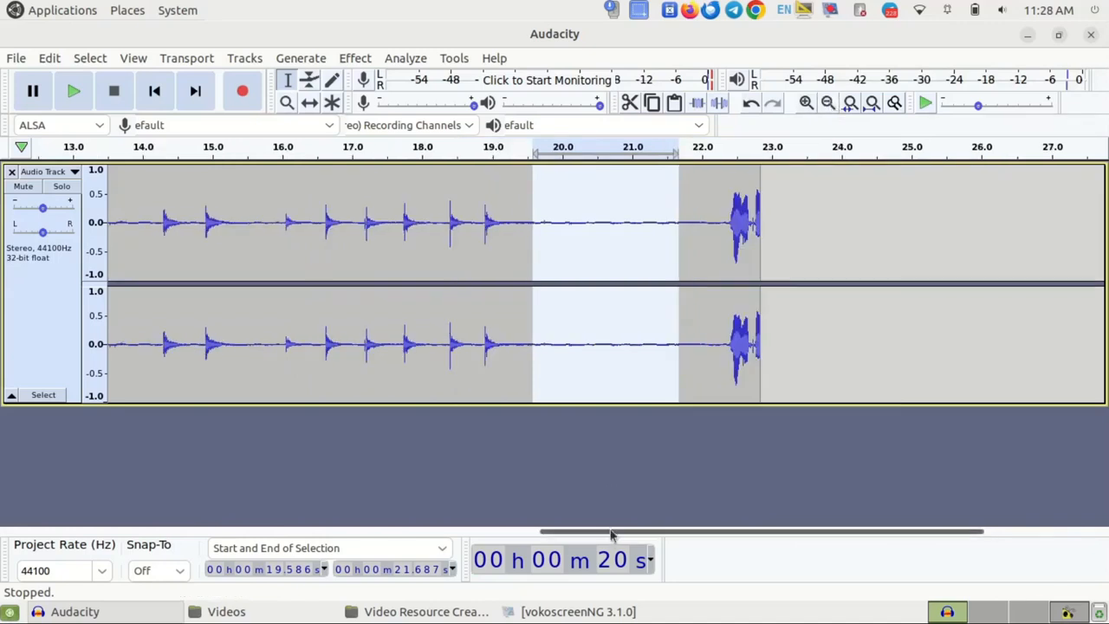
# - Play the noise burst from about 5.0 to 5.7 s and capture it as the Noise Reduction profile
pyautogui.moveTo(612, 532); pyautogui.dragTo(146, 491)
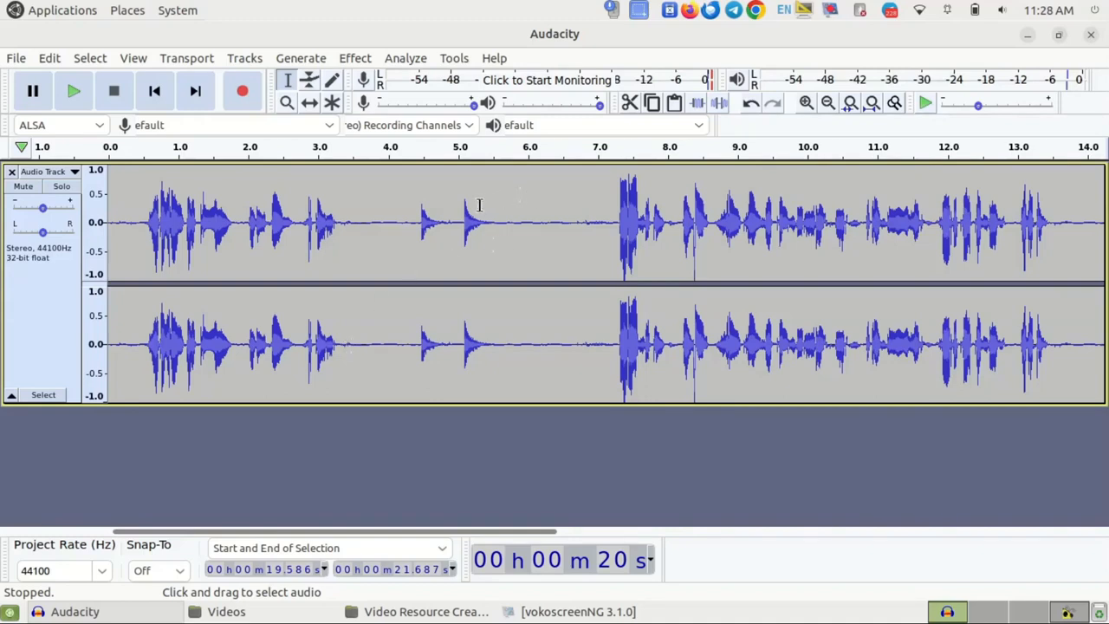
pyautogui.moveTo(454, 211); pyautogui.dragTo(503, 215)
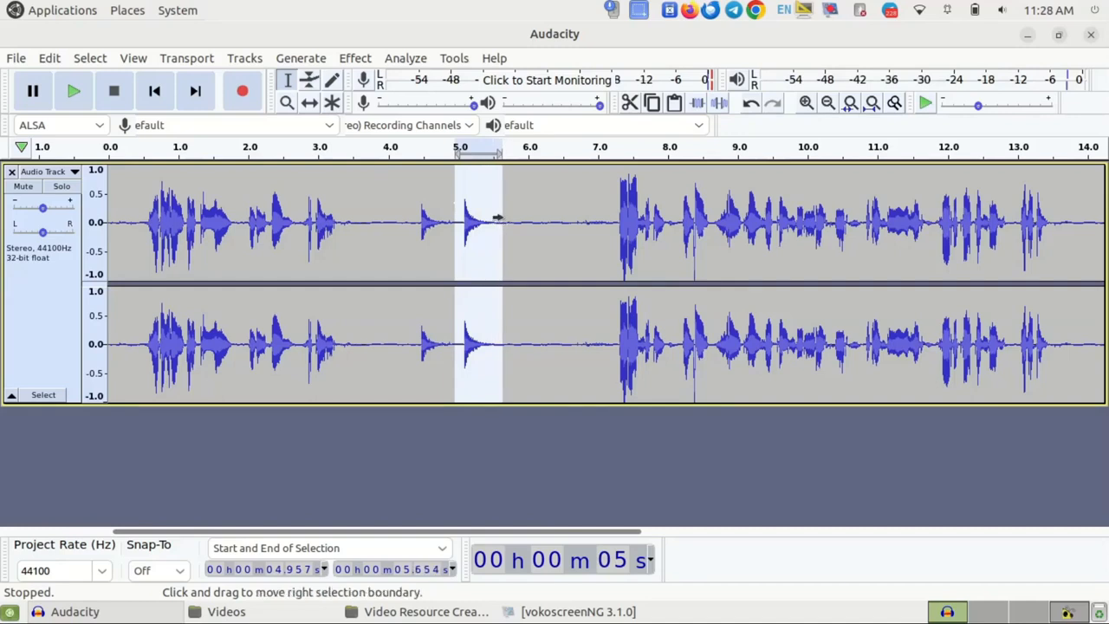
pyautogui.press('space')
pyautogui.click(357, 59)
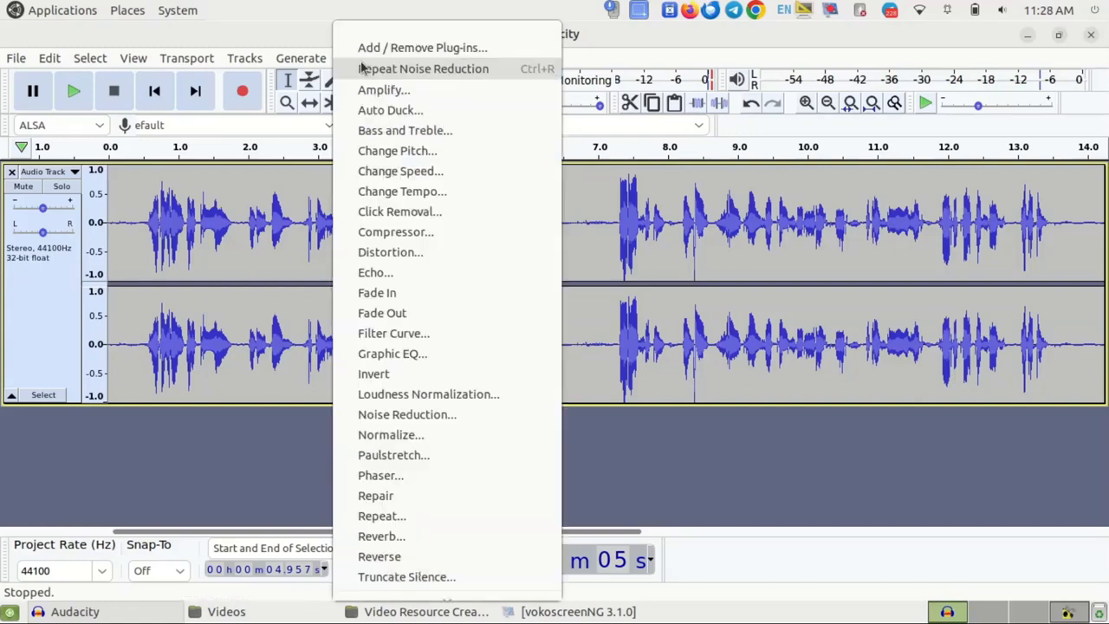
pyautogui.click(420, 414)
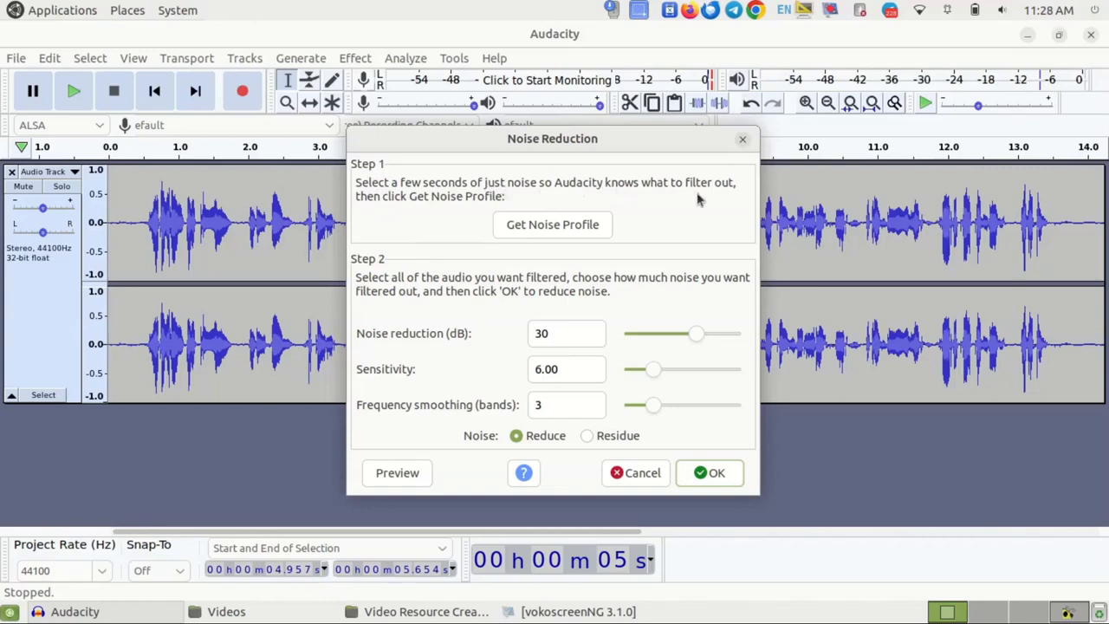
pyautogui.click(561, 227)
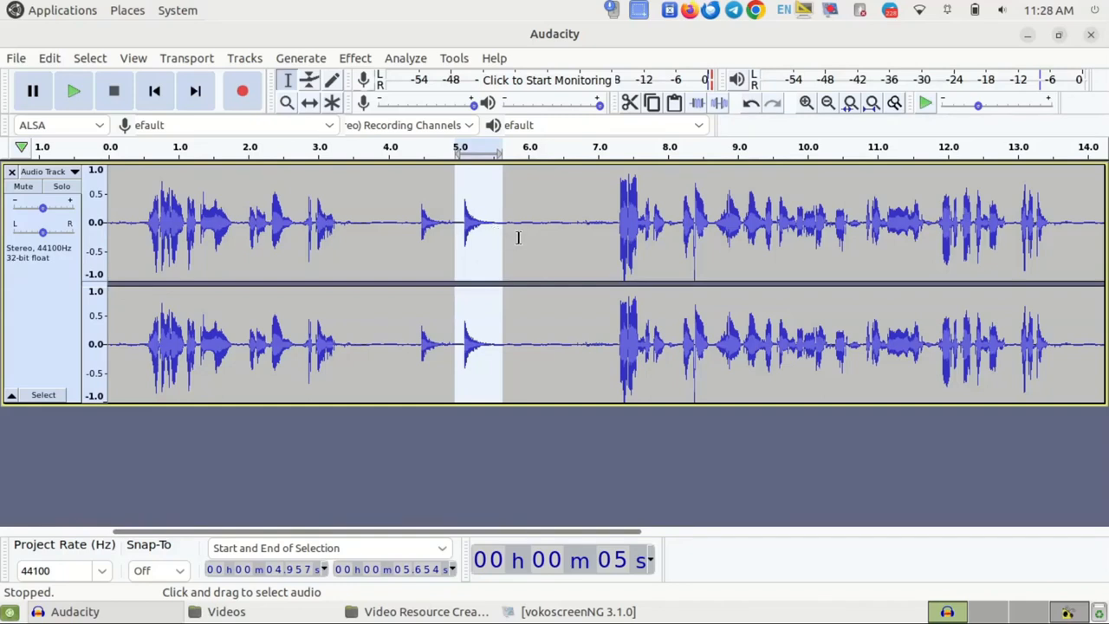
# - Apply Noise Reduction to the whole recording with 30 dB reduction, sensitivity 6.00 and 3 frequency smoothing bands
pyautogui.hotkey('ctrl', 'a')
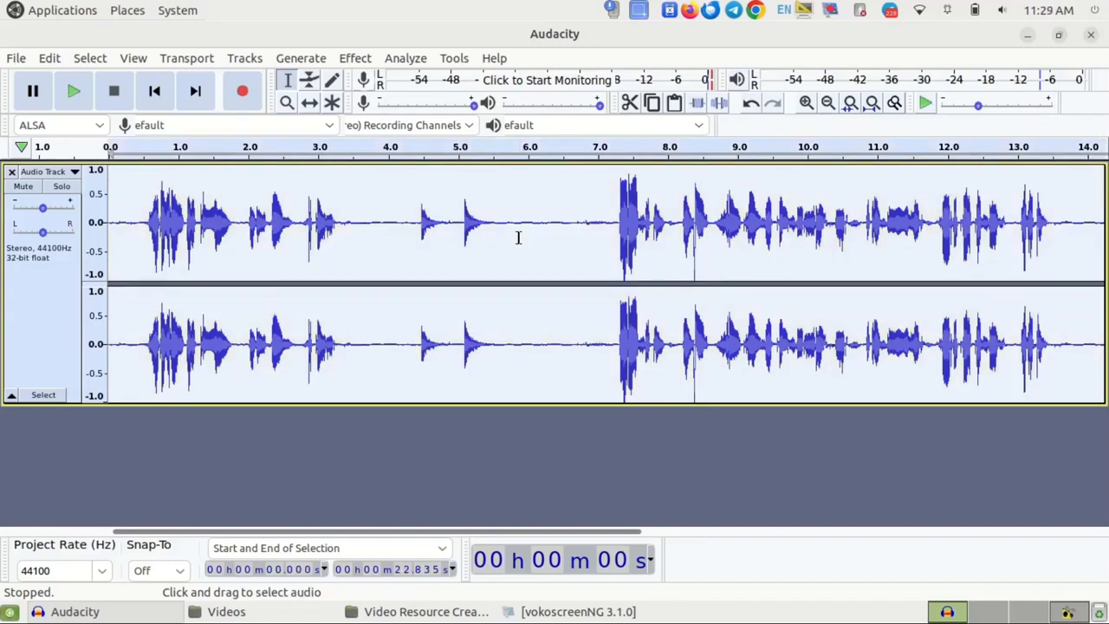
pyautogui.click(357, 57)
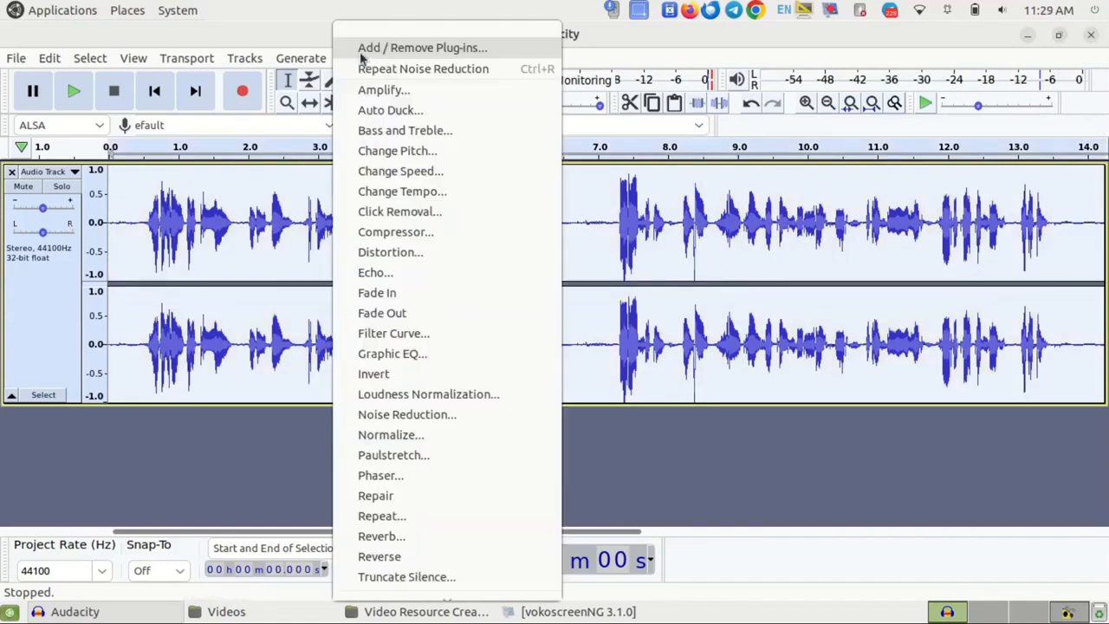
pyautogui.click(453, 416)
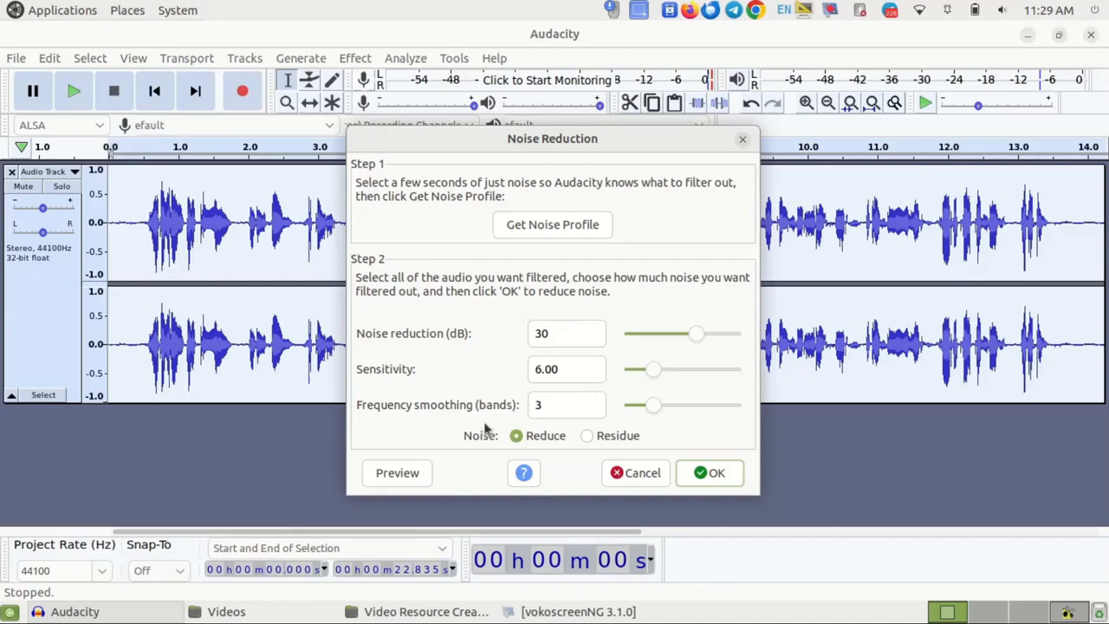
pyautogui.click(554, 327)
pyautogui.moveTo(555, 326); pyautogui.dragTo(532, 332)
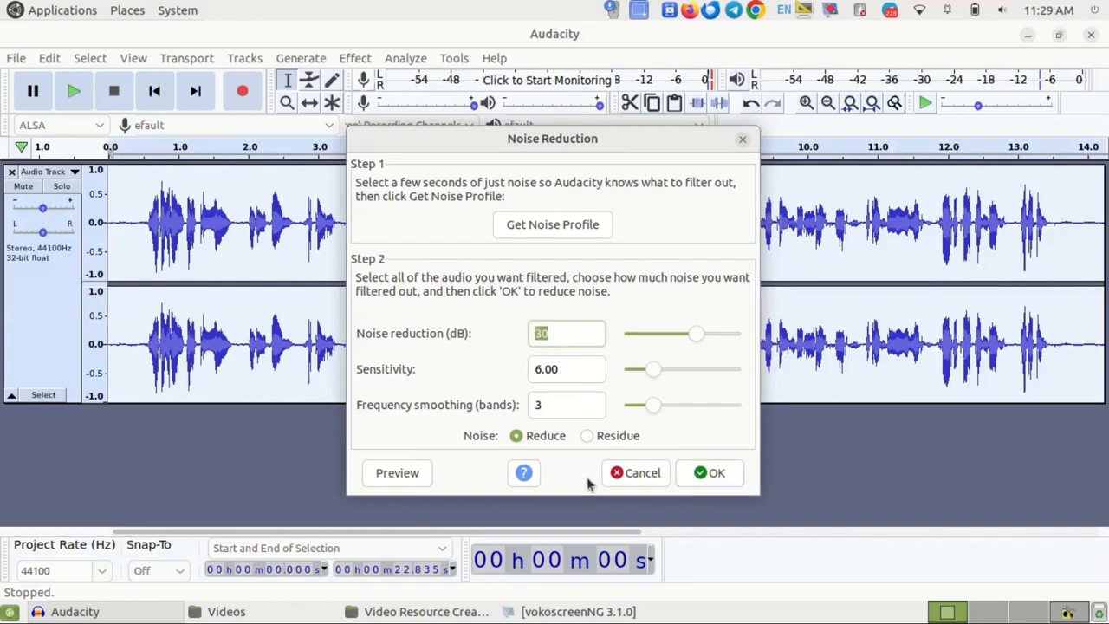
pyautogui.click(707, 475)
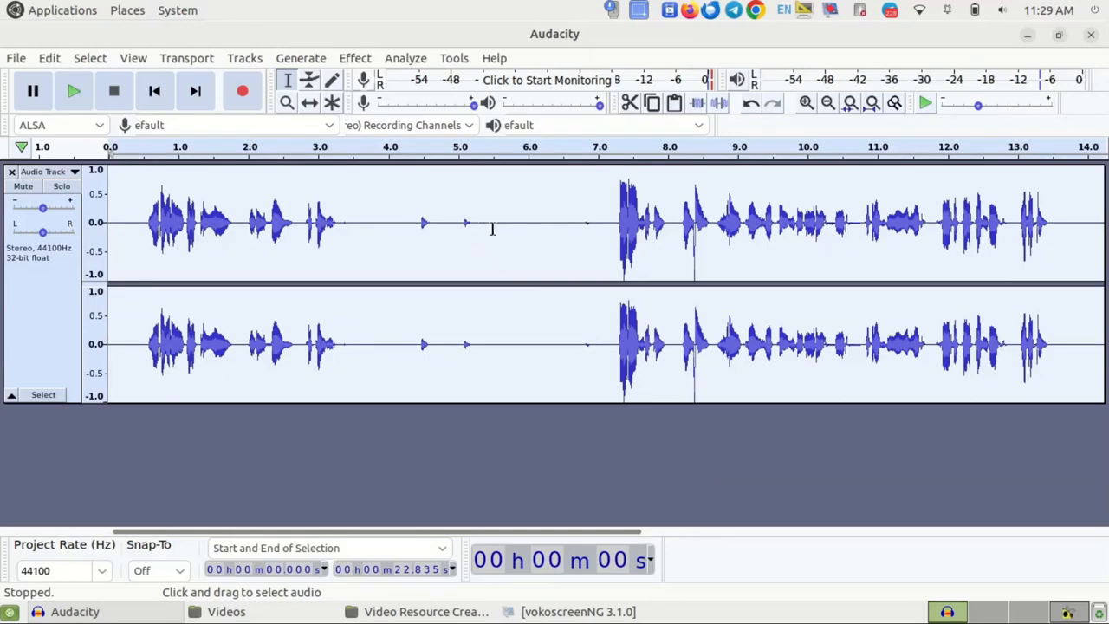
# - Capture a new Noise Reduction profile from the remaining burst at about 16.5 to 16.9 s
pyautogui.moveTo(459, 530); pyautogui.dragTo(810, 222)
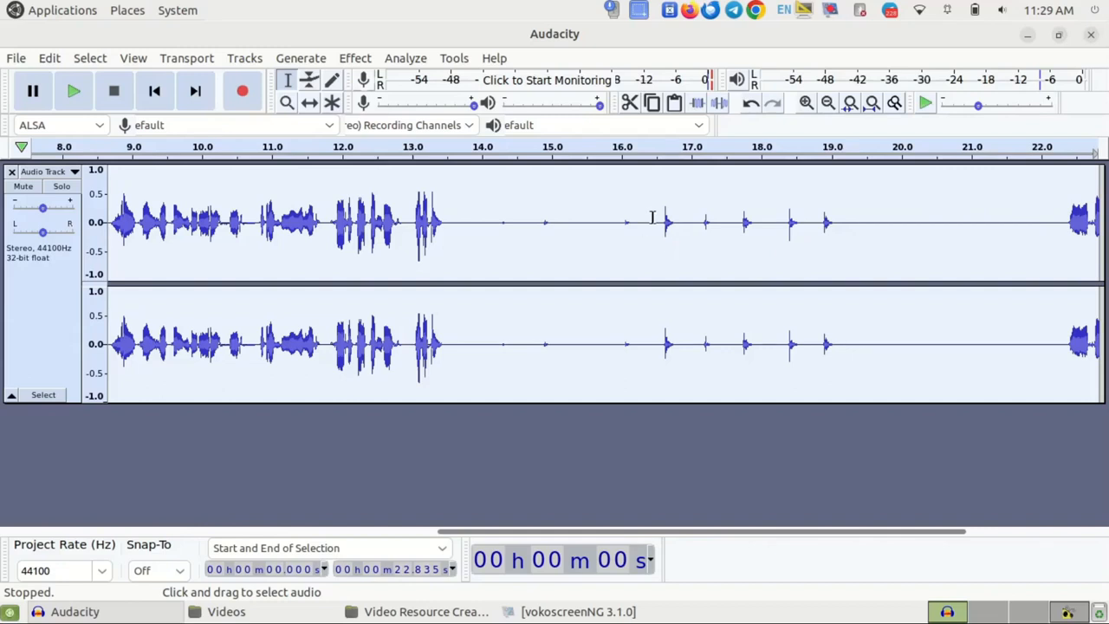
pyautogui.moveTo(657, 220); pyautogui.dragTo(682, 222)
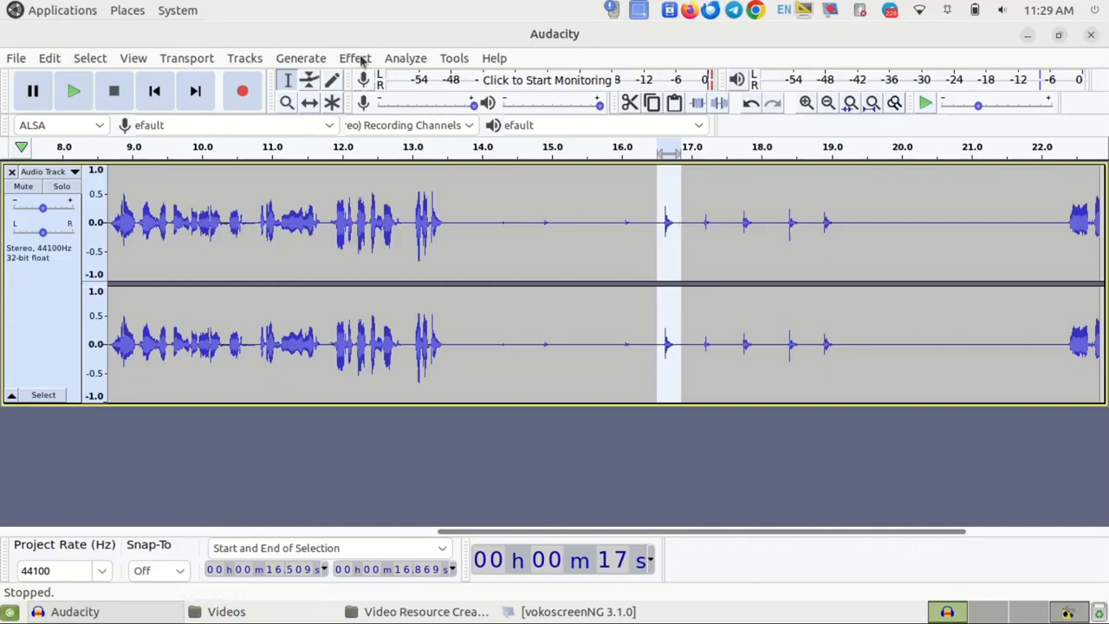
pyautogui.click(363, 59)
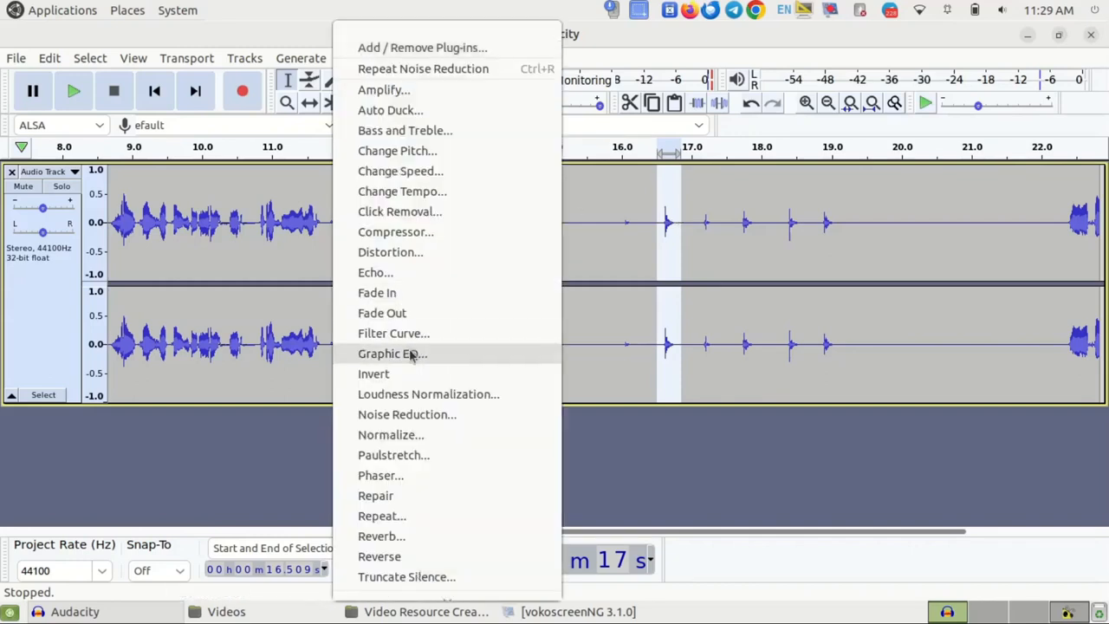
pyautogui.click(414, 416)
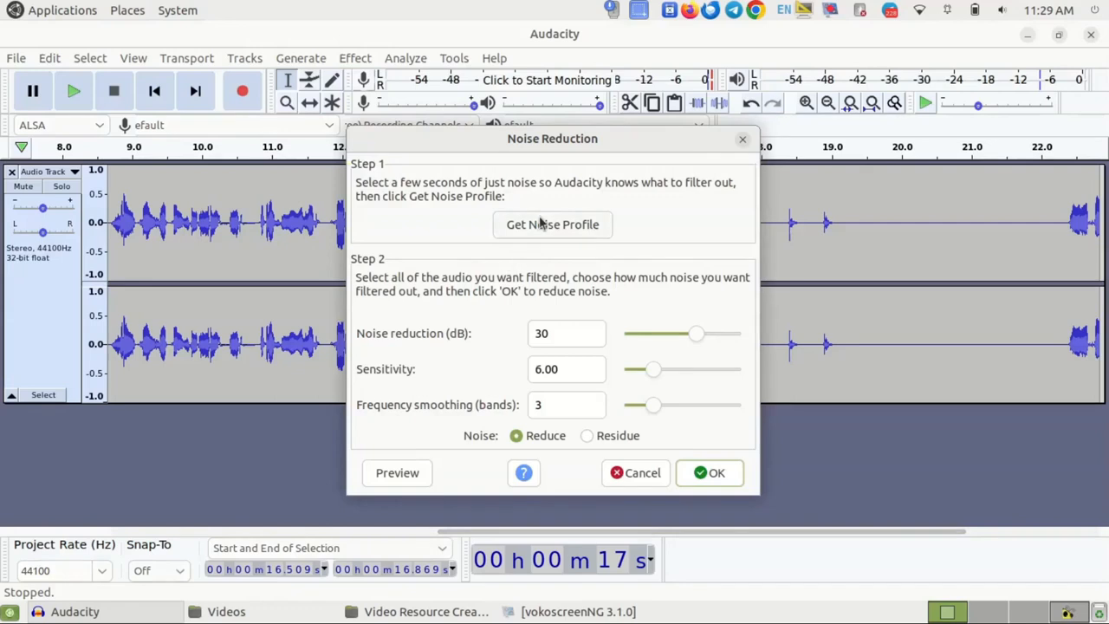
pyautogui.click(543, 226)
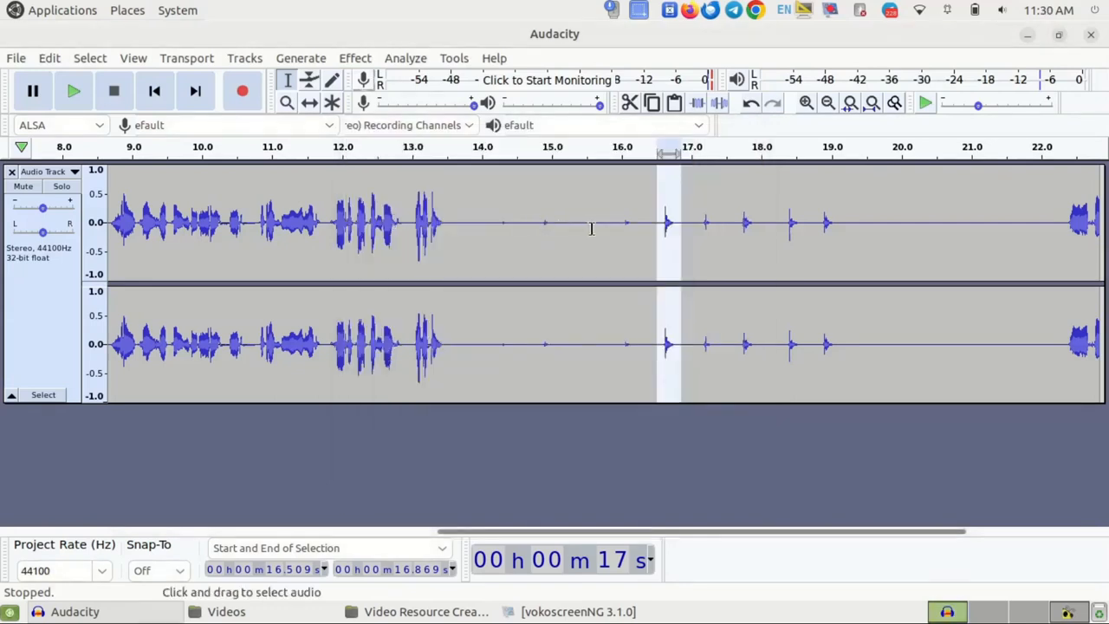
# - Apply Noise Reduction to the whole recording again with the noise reduction raised to 35 dB
pyautogui.hotkey('ctrl', 'a')
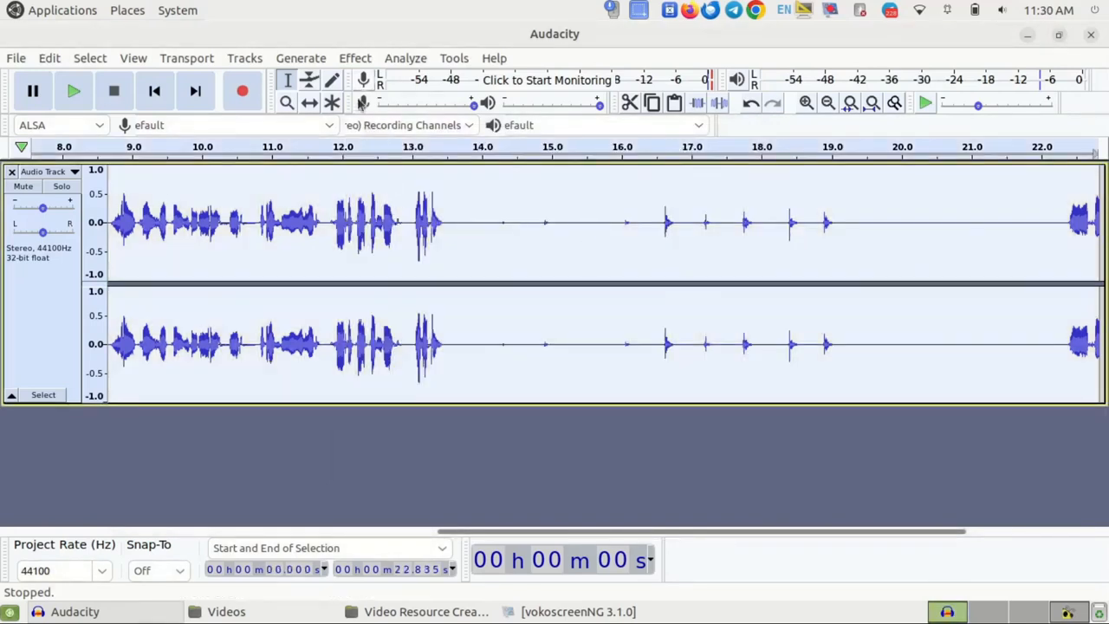
pyautogui.click(360, 59)
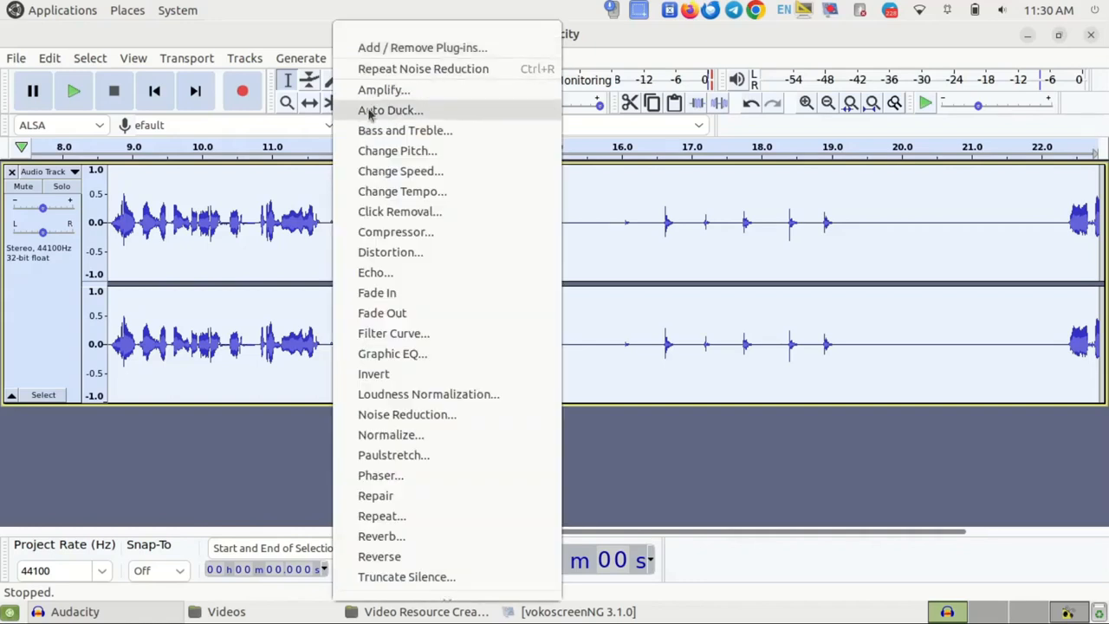
pyautogui.click(418, 414)
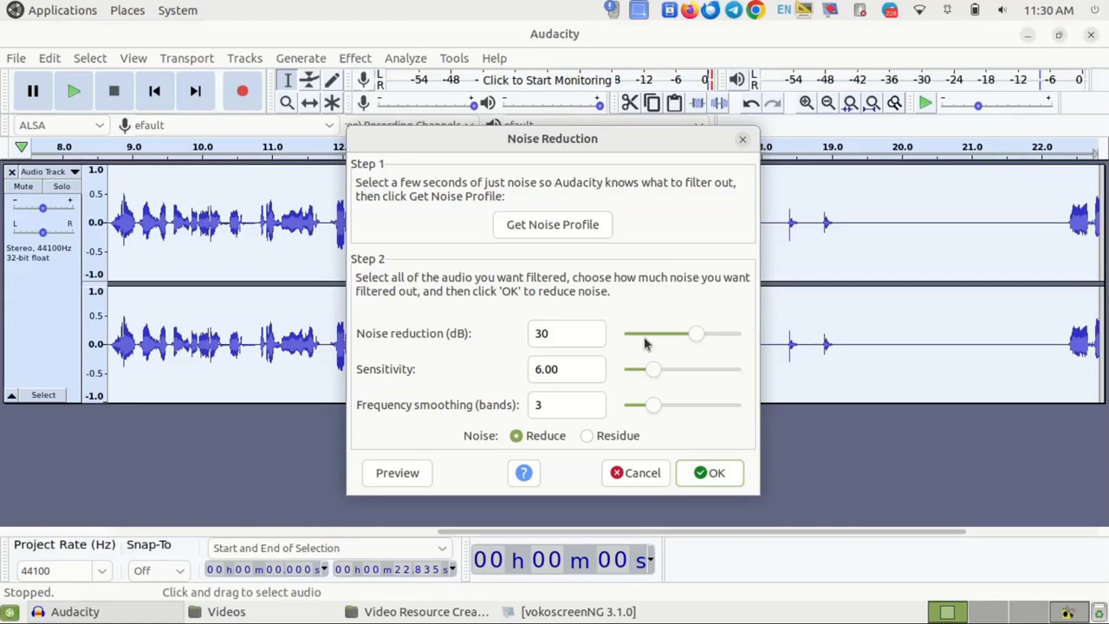
pyautogui.moveTo(699, 341); pyautogui.dragTo(719, 339)
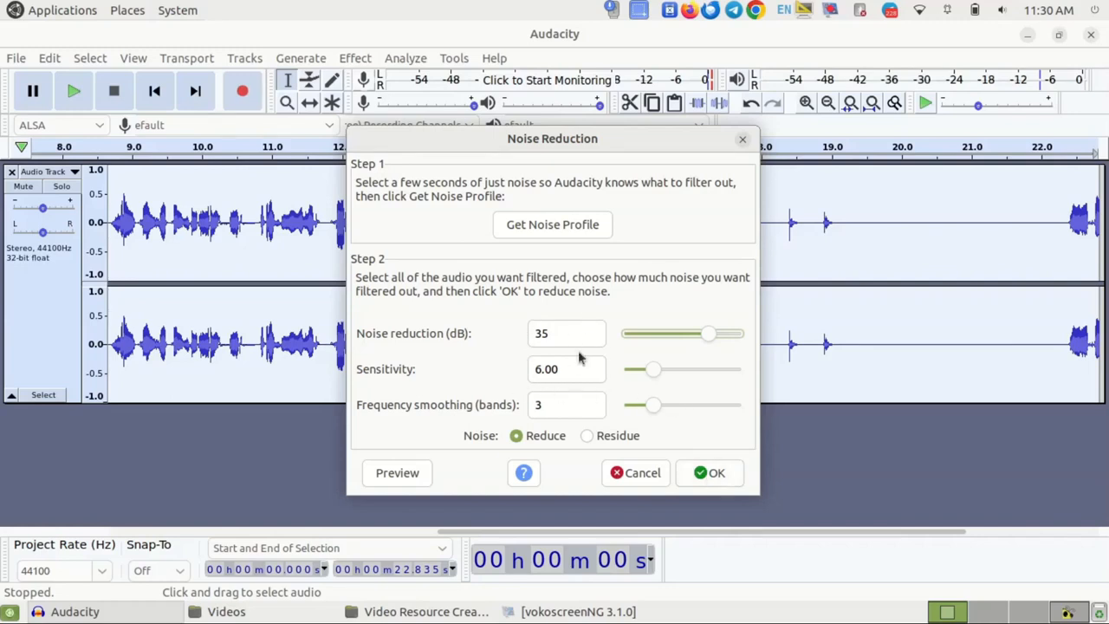
pyautogui.click(700, 473)
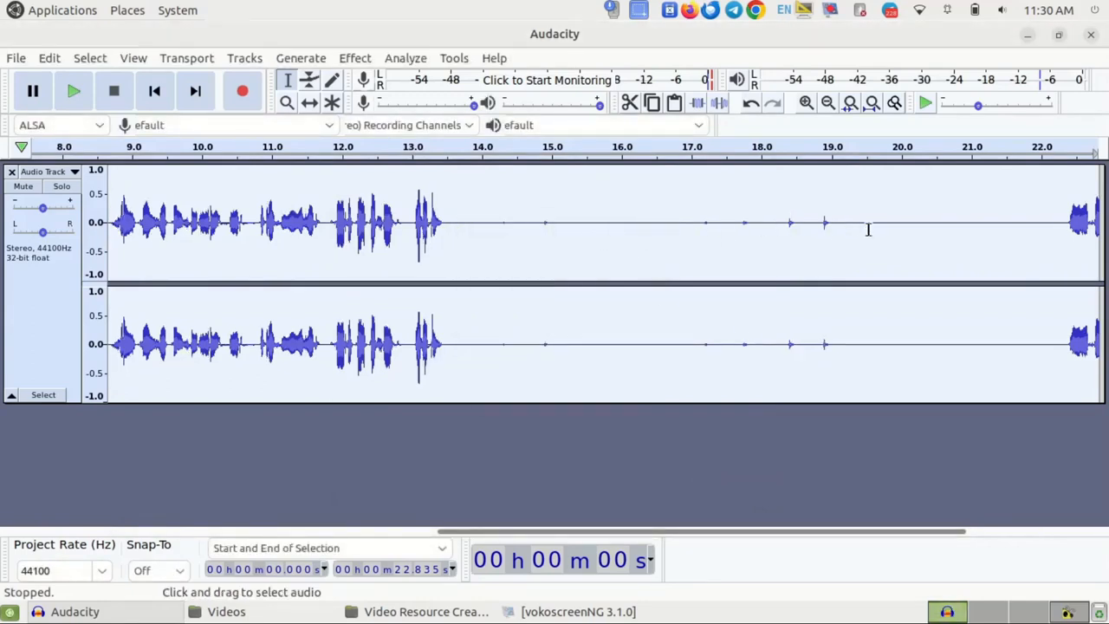
# - Silence the leftover noise bursts in the recording from about 14.7 to 19.2 s
pyautogui.click(653, 265)
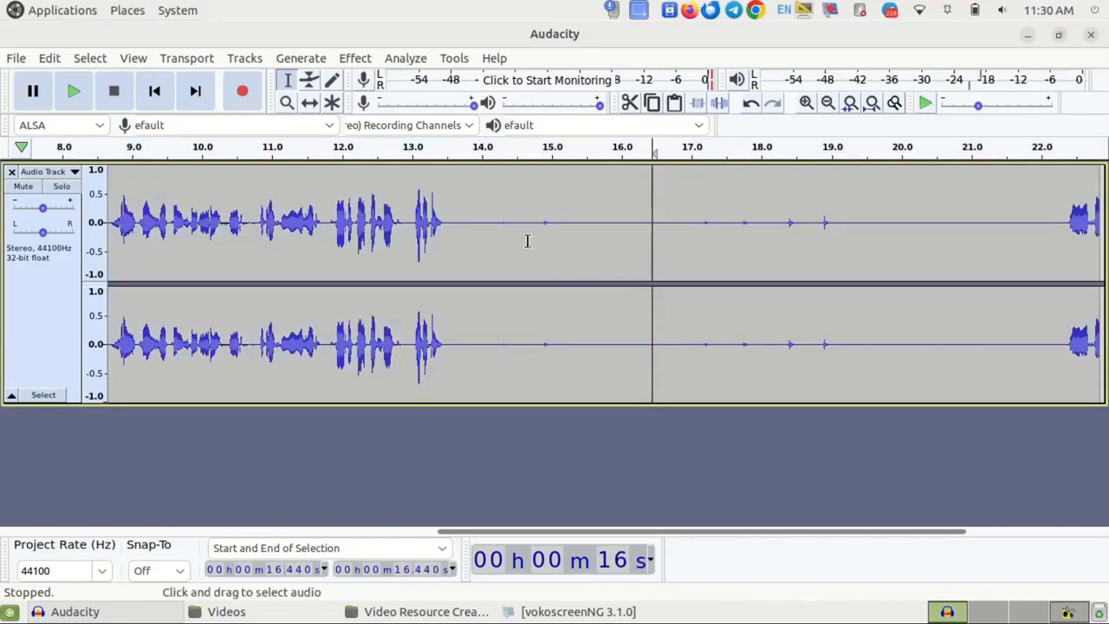
pyautogui.moveTo(527, 238); pyautogui.dragTo(846, 247)
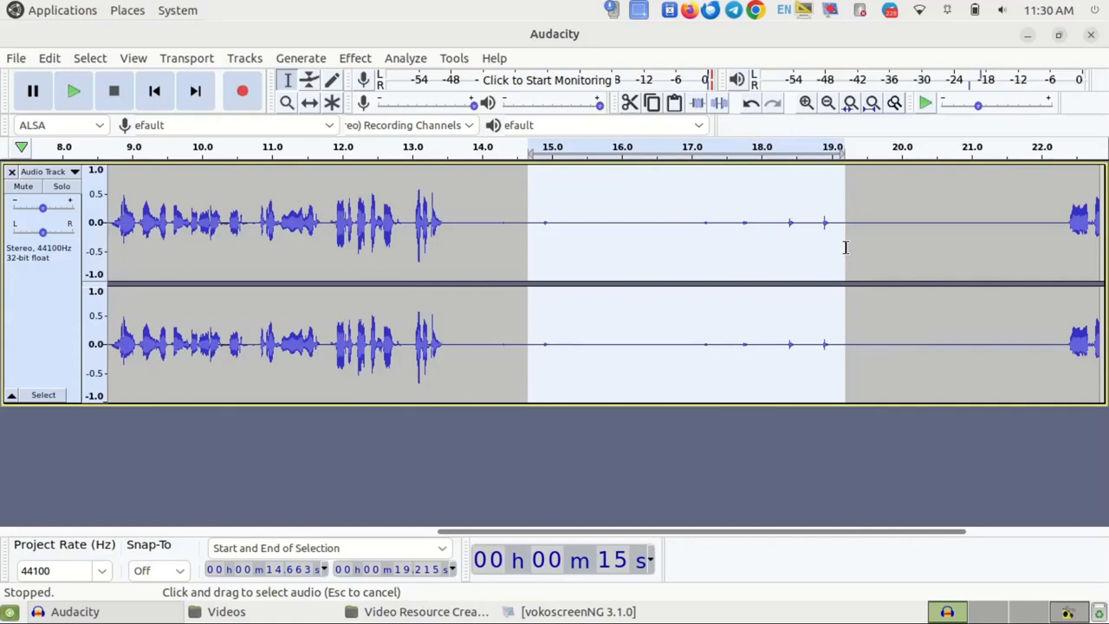
pyautogui.click(721, 103)
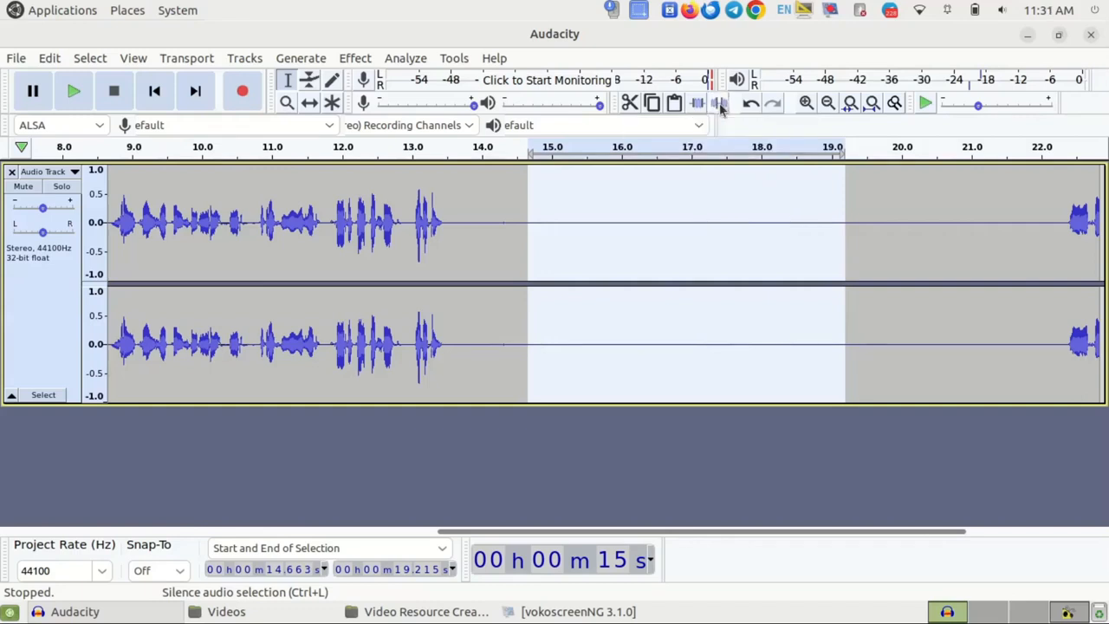
# - Play the silenced section of the recording from about 14.5 s
pyautogui.click(516, 212)
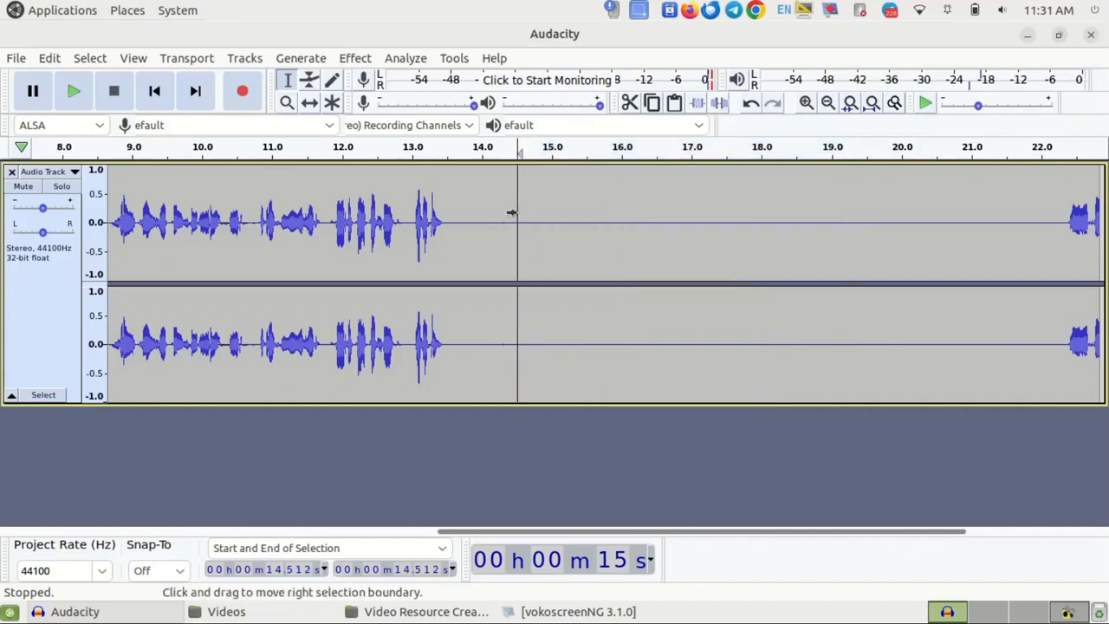
pyautogui.press('space')
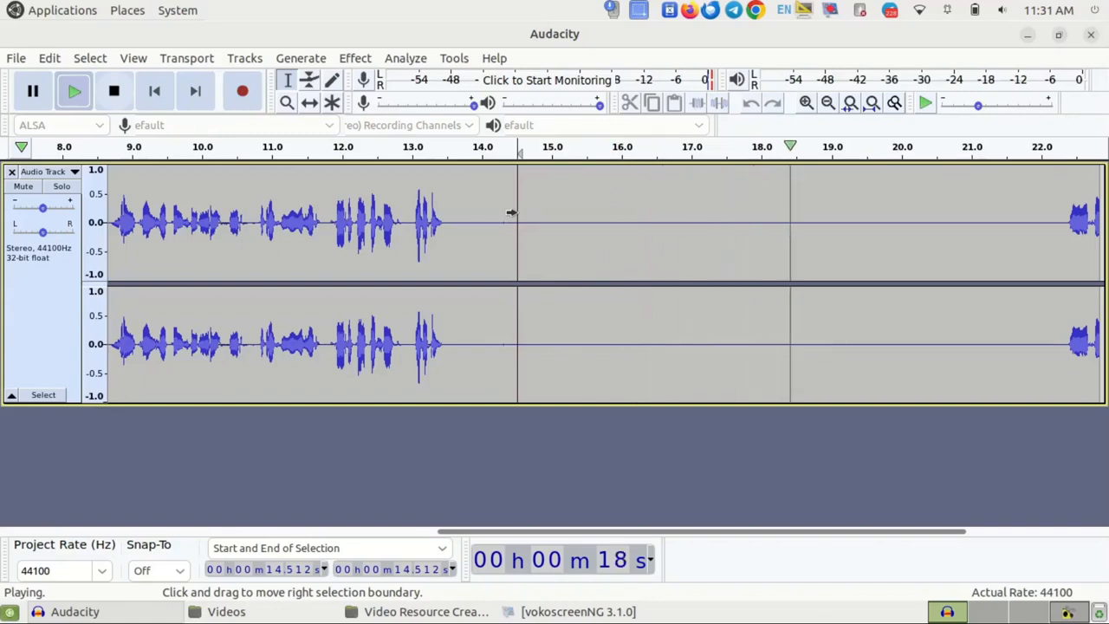
pyautogui.press('space')
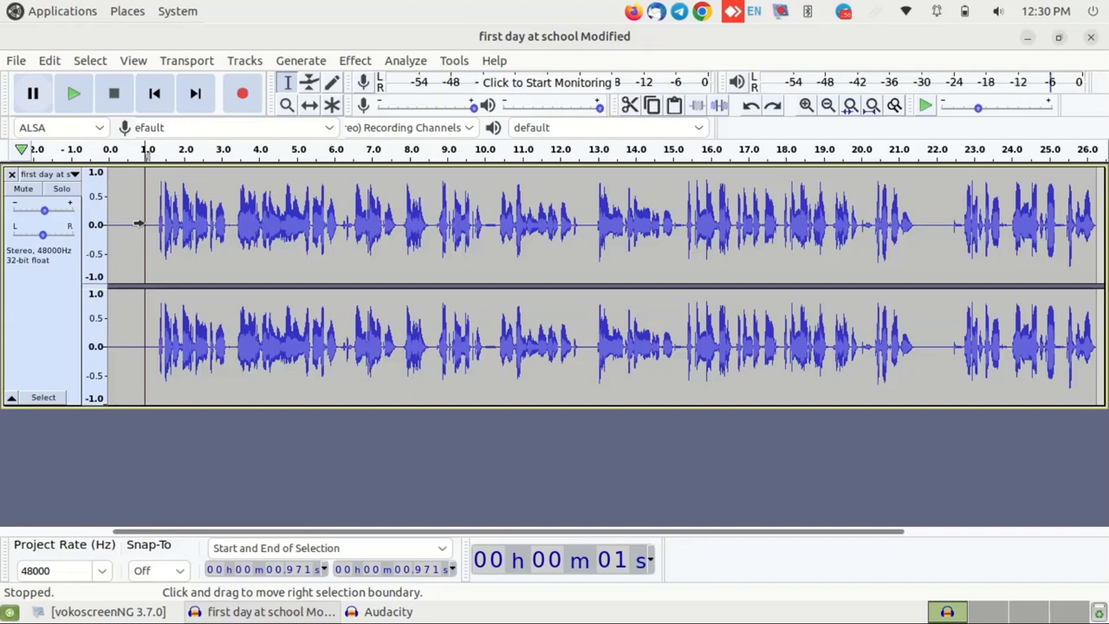
# - In the "first day at school" project, mark the end of the opening phrase from about 2.7 to 3.2 s
pyautogui.click(208, 186)
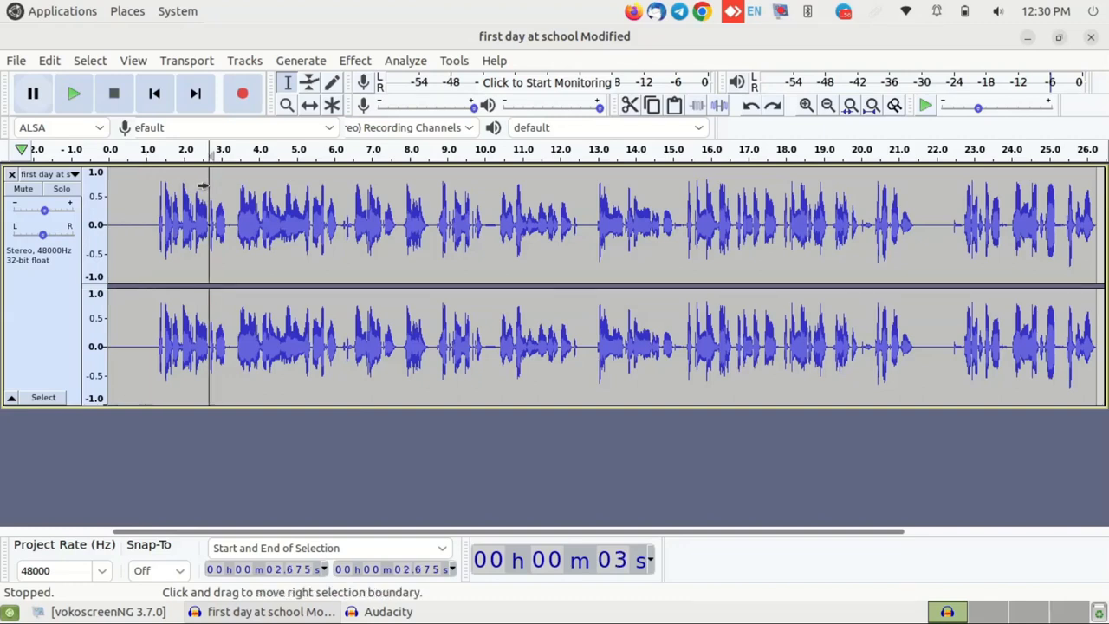
pyautogui.click(807, 105)
pyautogui.click(807, 105)
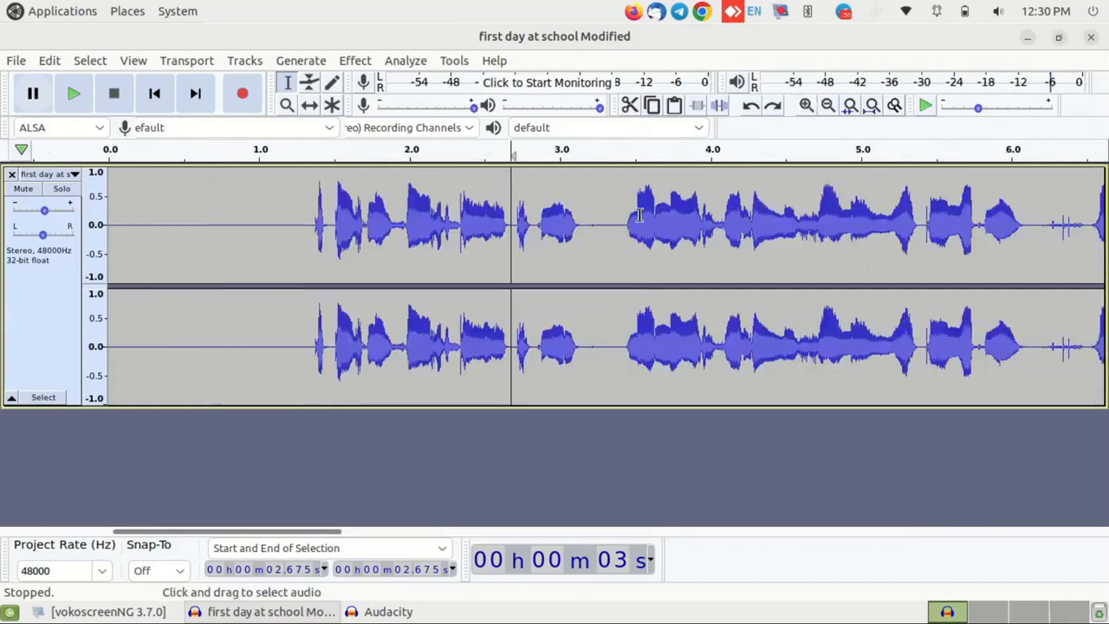
pyautogui.moveTo(505, 217); pyautogui.dragTo(590, 247)
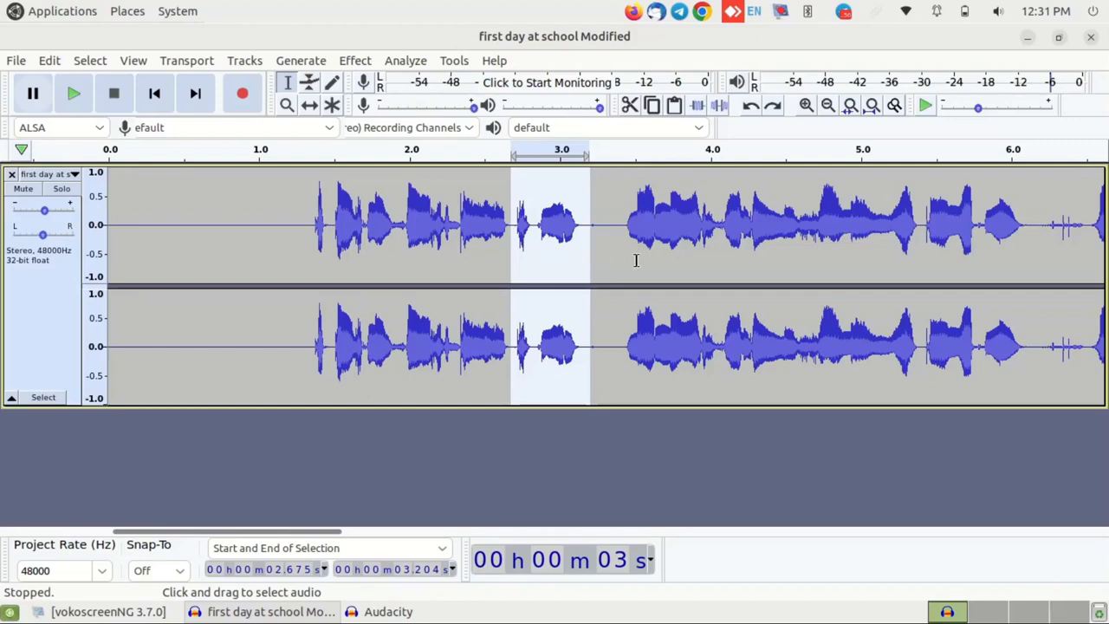
# - Insert 2 seconds of silence after the opening phrase, at about 3.2 s
pyautogui.click(596, 239)
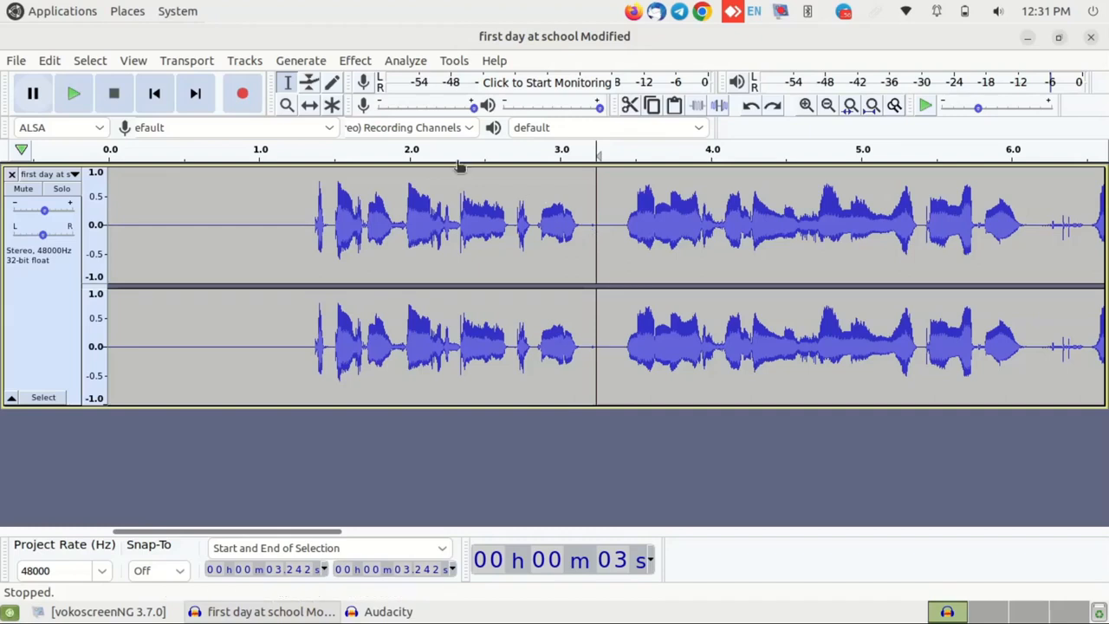
pyautogui.click(310, 63)
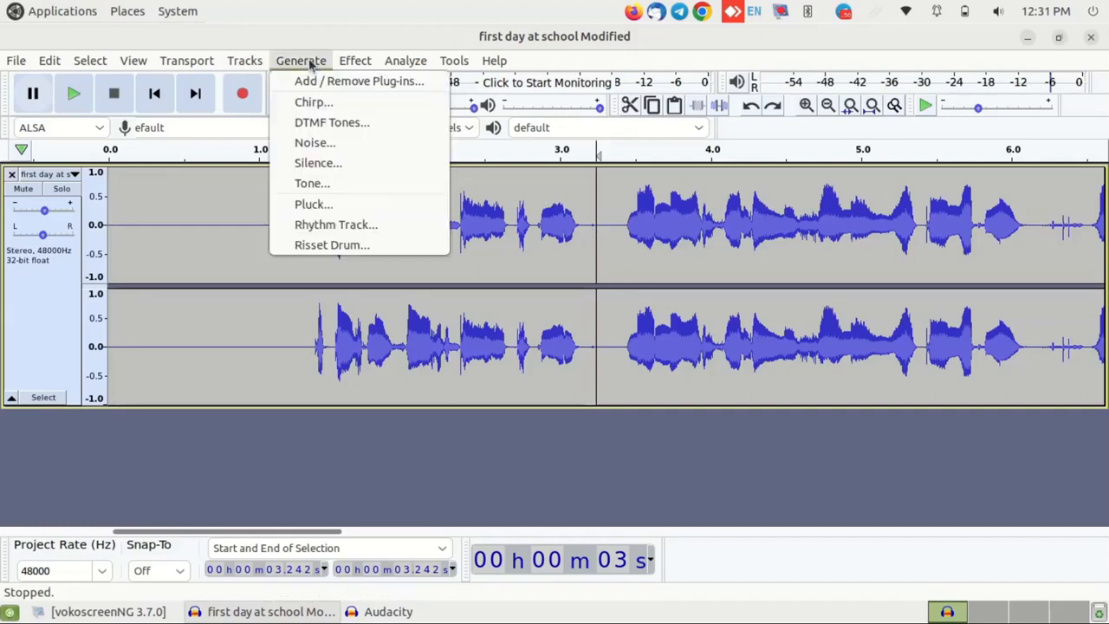
pyautogui.click(367, 164)
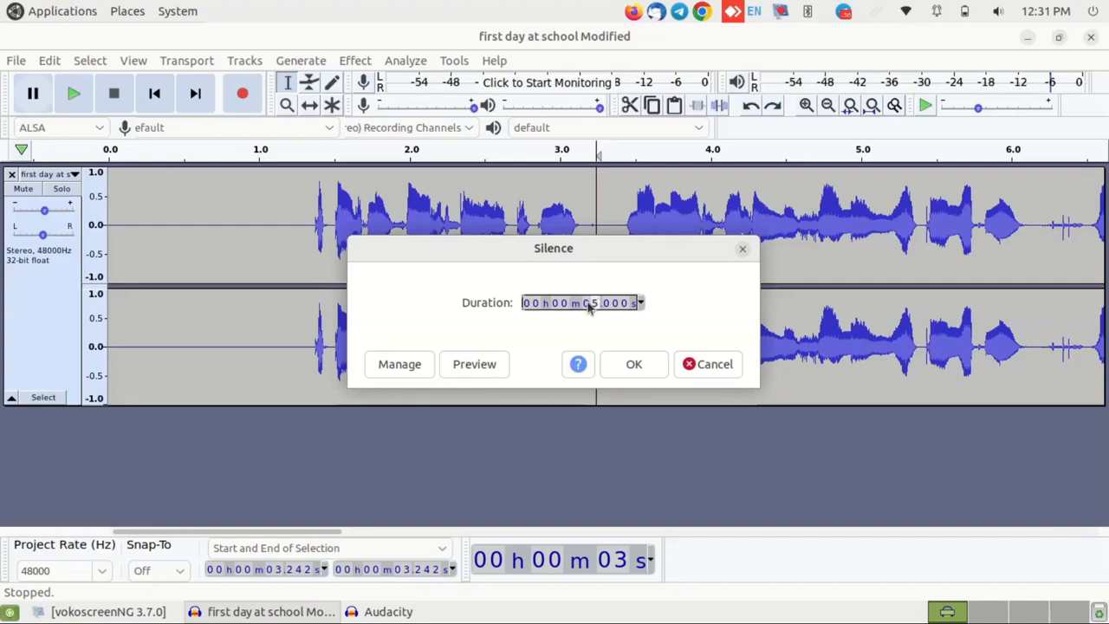
pyautogui.write('2')
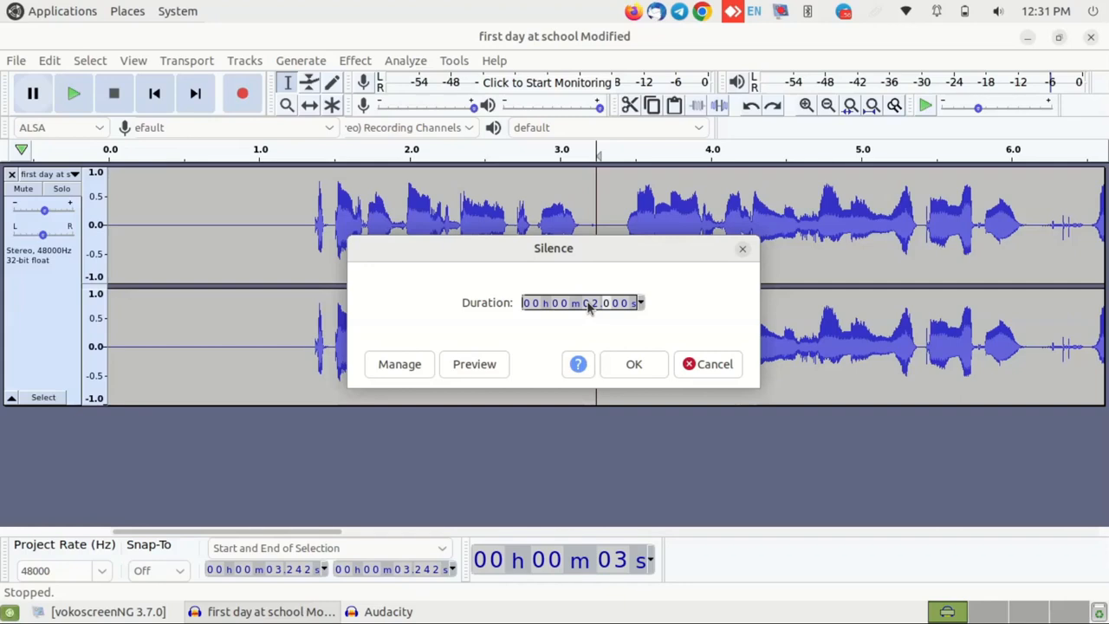
pyautogui.click(632, 363)
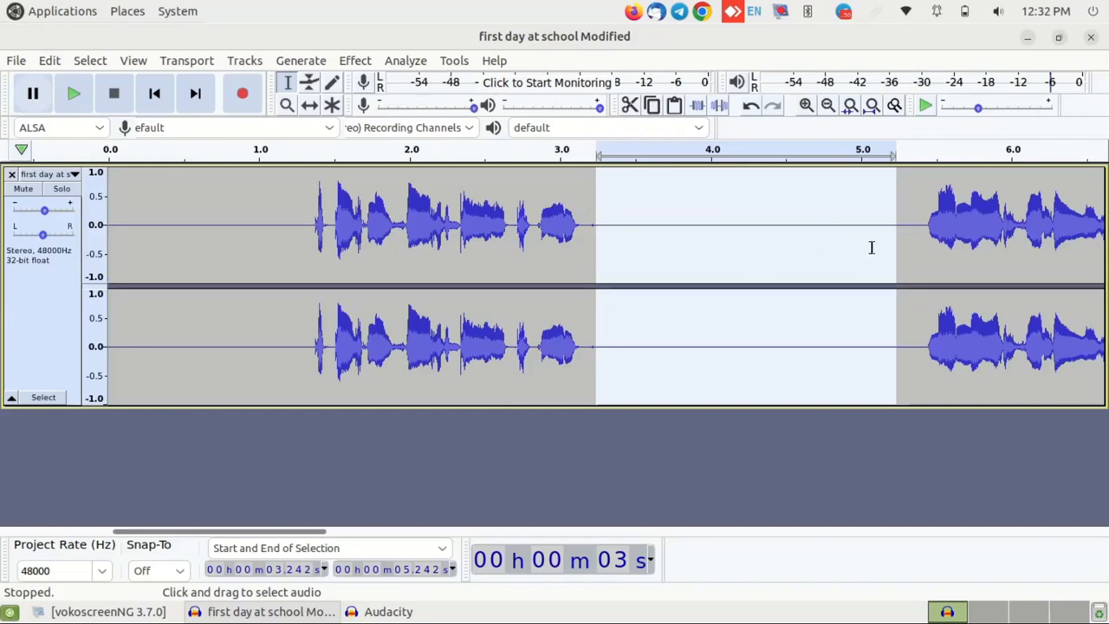
# - Apply an Echo with 0.3 s delay and 0.5 decay factor to the audio from about 2.7 to 4.8 s
pyautogui.click(509, 215)
pyautogui.moveTo(509, 215); pyautogui.dragTo(823, 223)
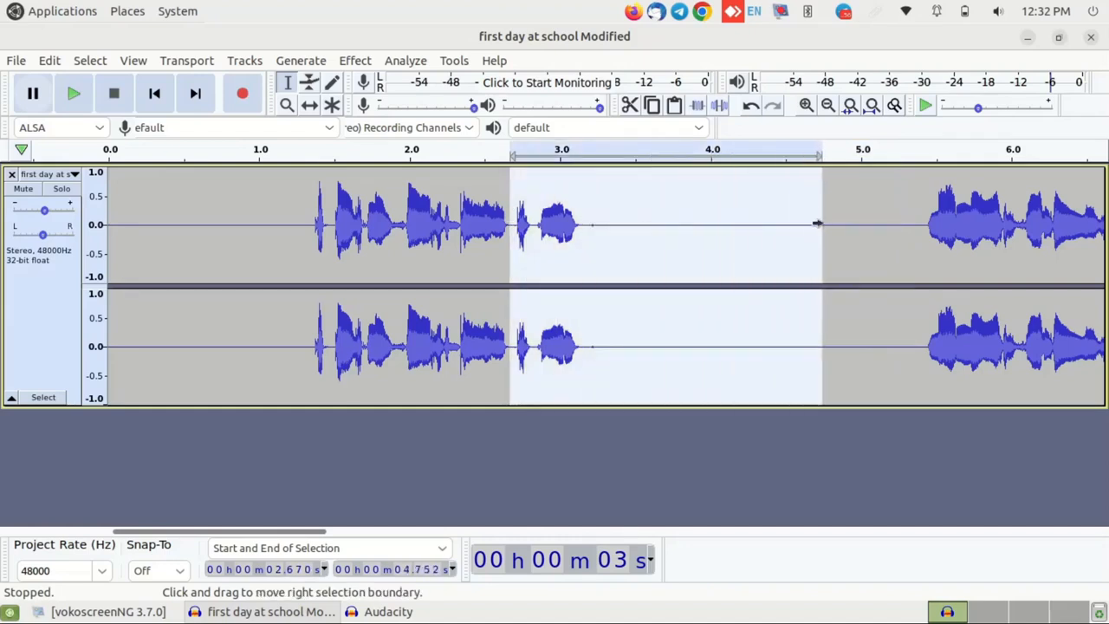
pyautogui.click(361, 64)
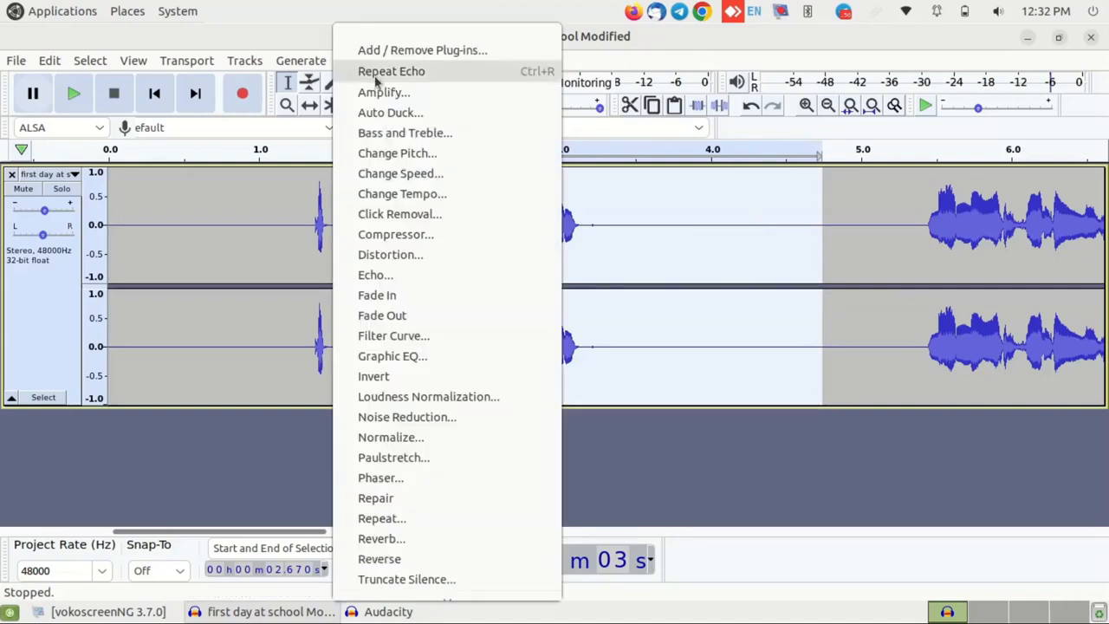
pyautogui.click(415, 276)
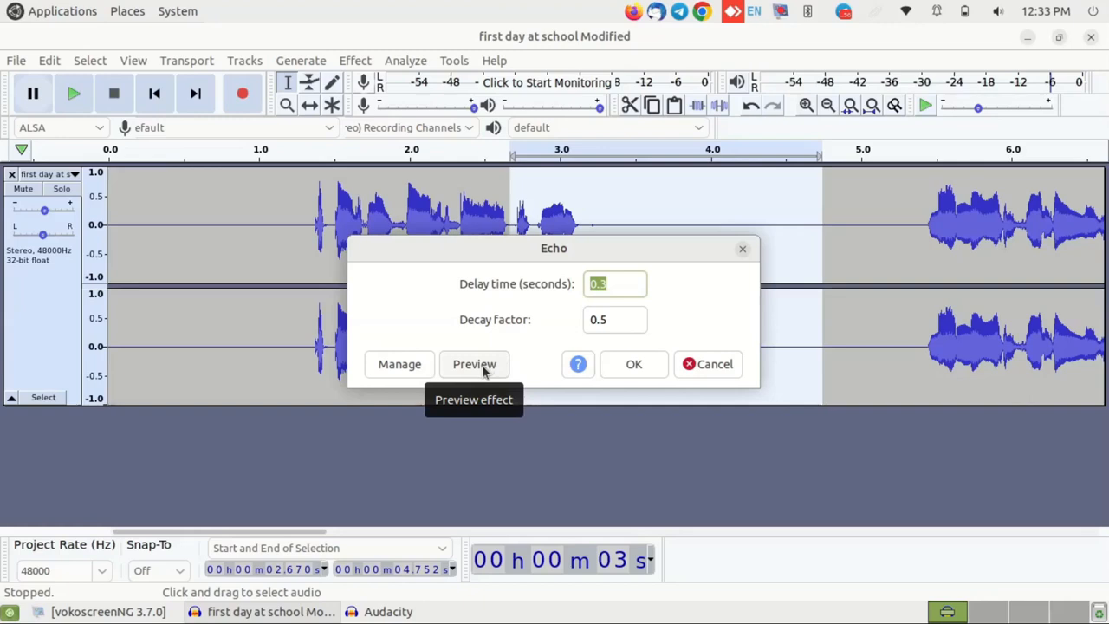
pyautogui.click(639, 364)
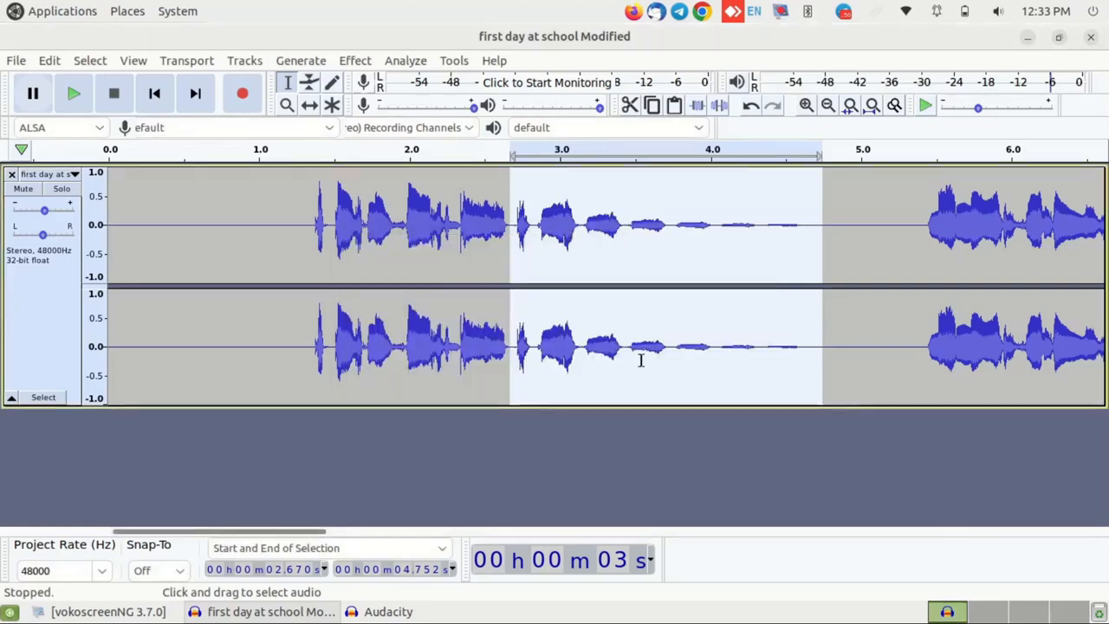
# - Play the echoed end of the opening phrase from about 2.6 s, and stop playback after the echo
pyautogui.click(504, 198)
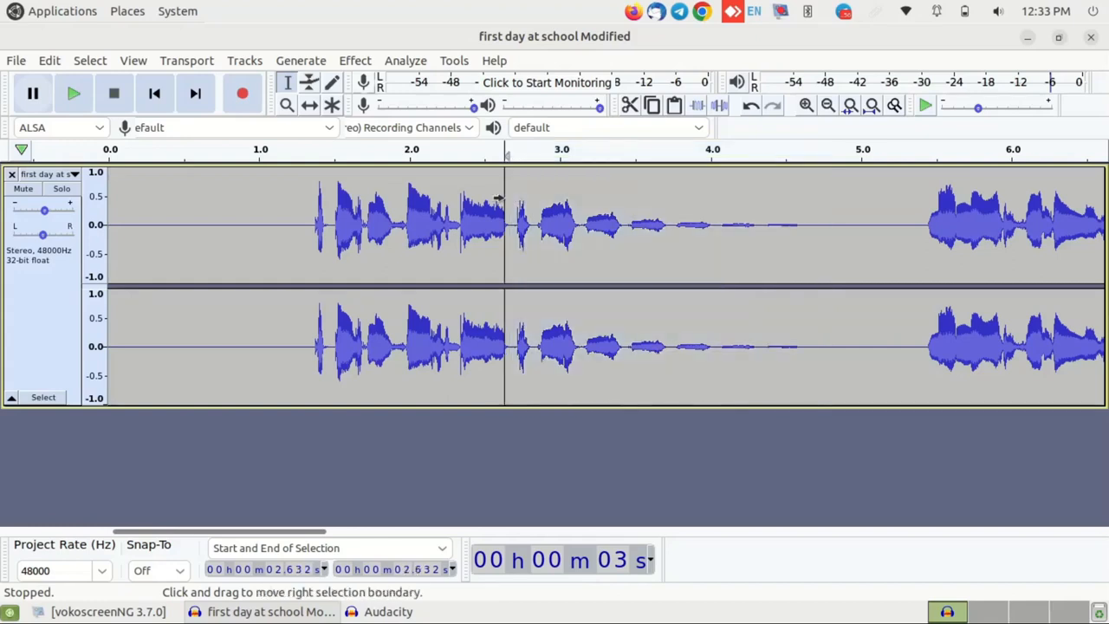
pyautogui.press('space')
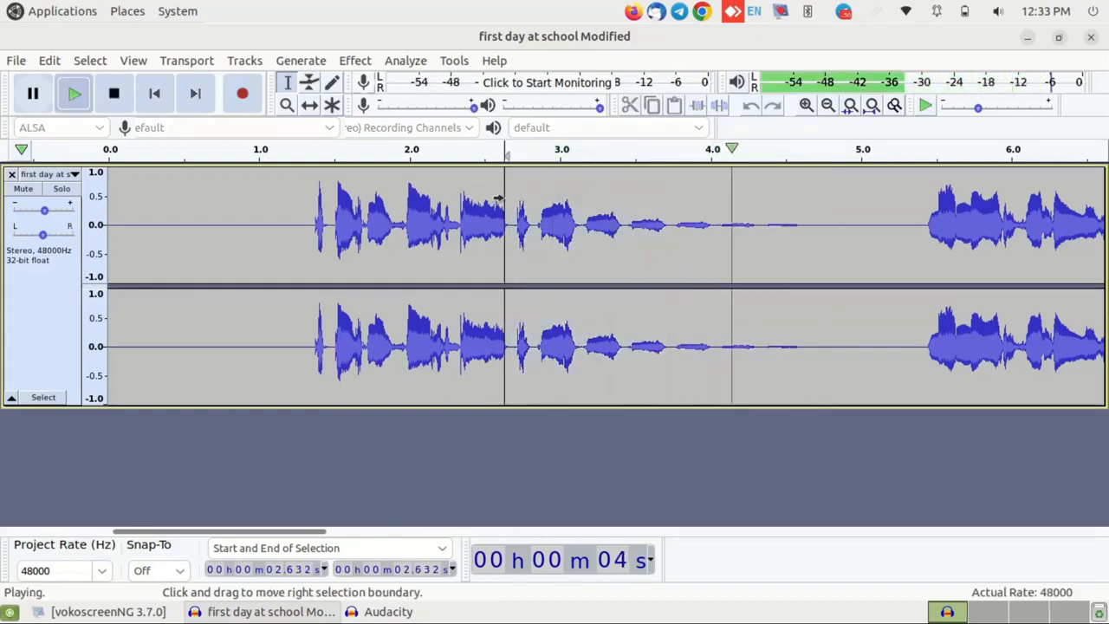
pyautogui.press('space')
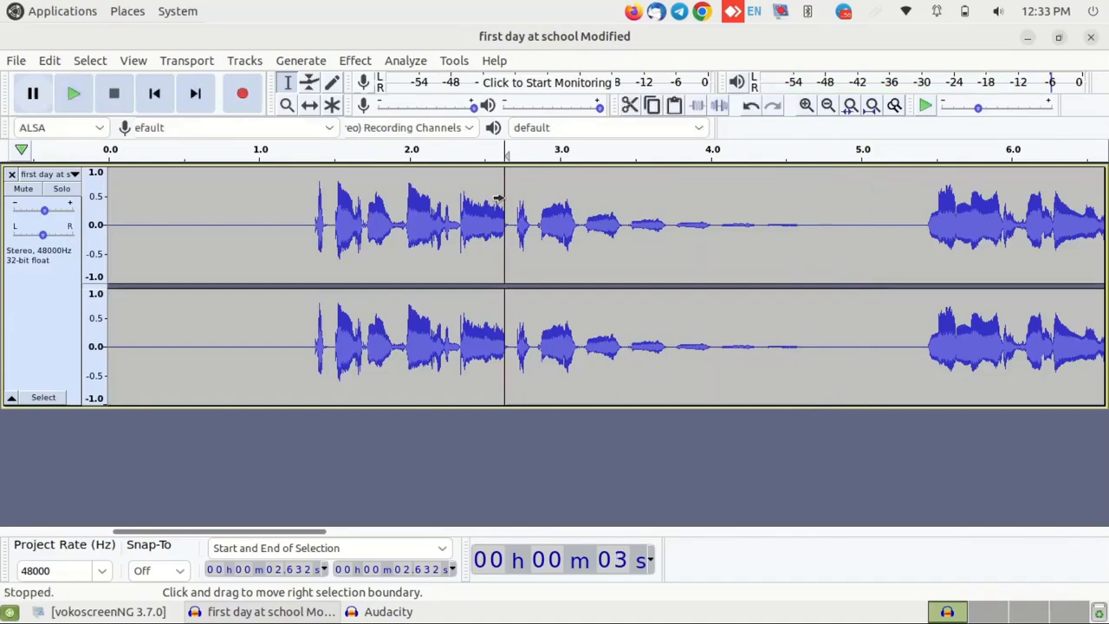